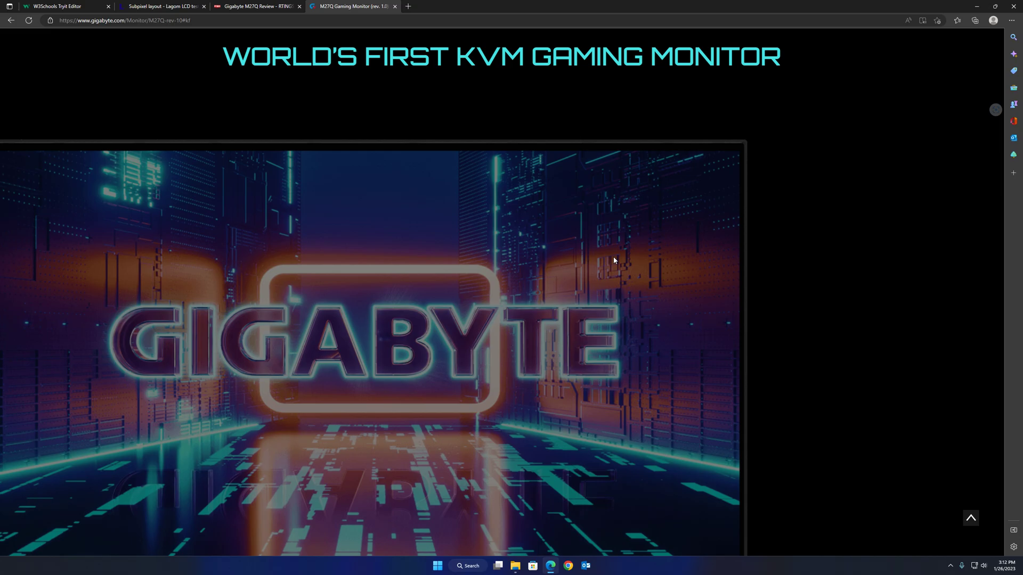
Scroll back up to the header of the Gigabyte M27Q rev. 1.0 product page.
scroll(548, 213, up, 3)
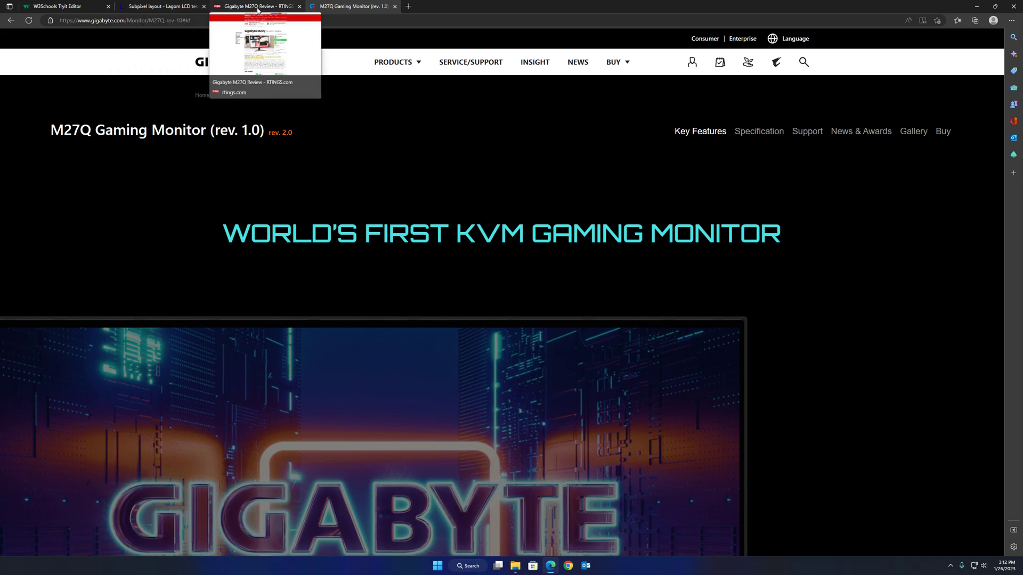
Open the RTINGS M27Q review and scroll to the Text Clarity result listing BGR subpixels.
click(259, 9)
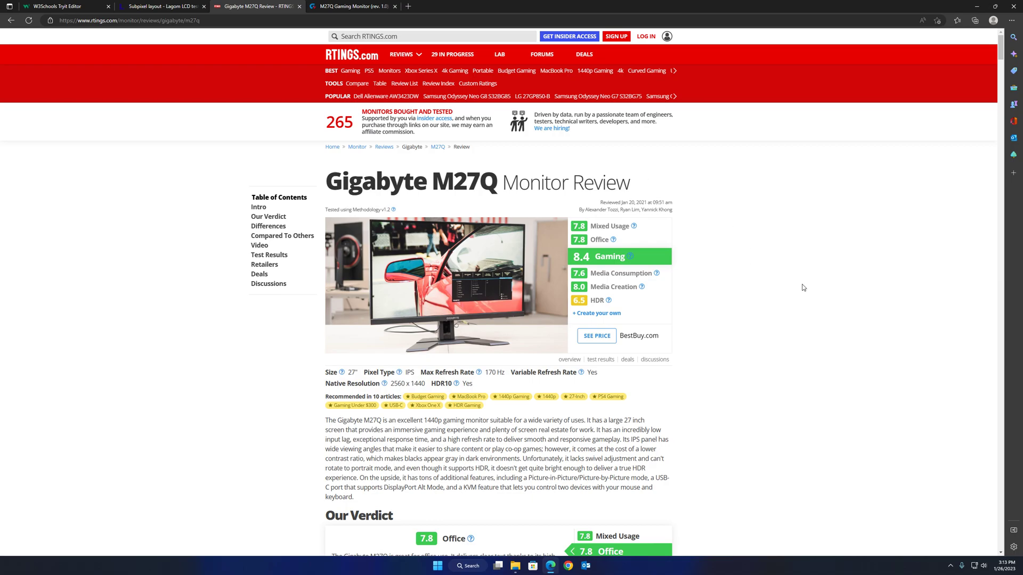
scroll(772, 287, down, 15)
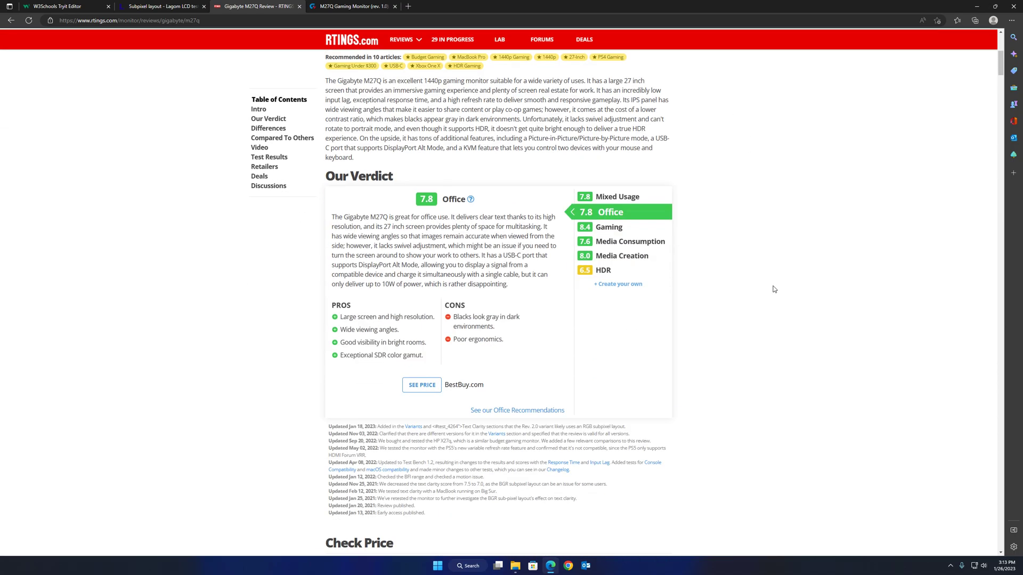
scroll(778, 285, down, 10)
scroll(778, 277, up, 8)
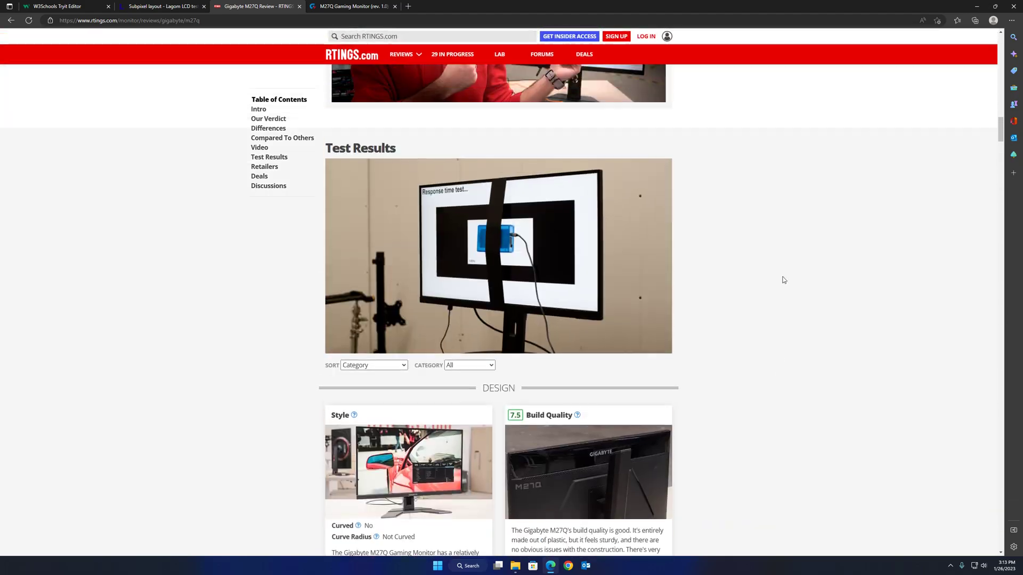
scroll(858, 235, down, 20)
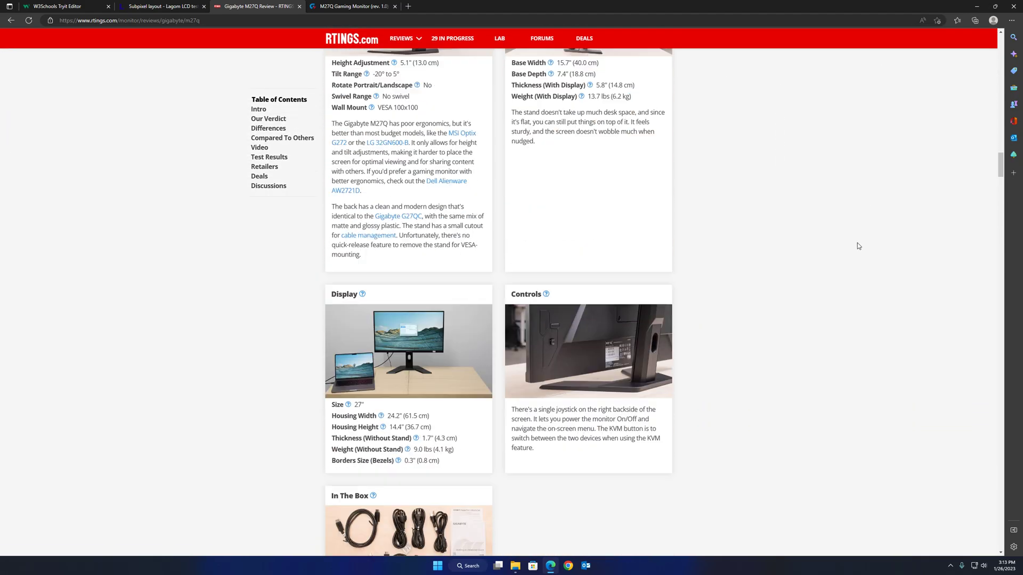
scroll(852, 249, down, 20)
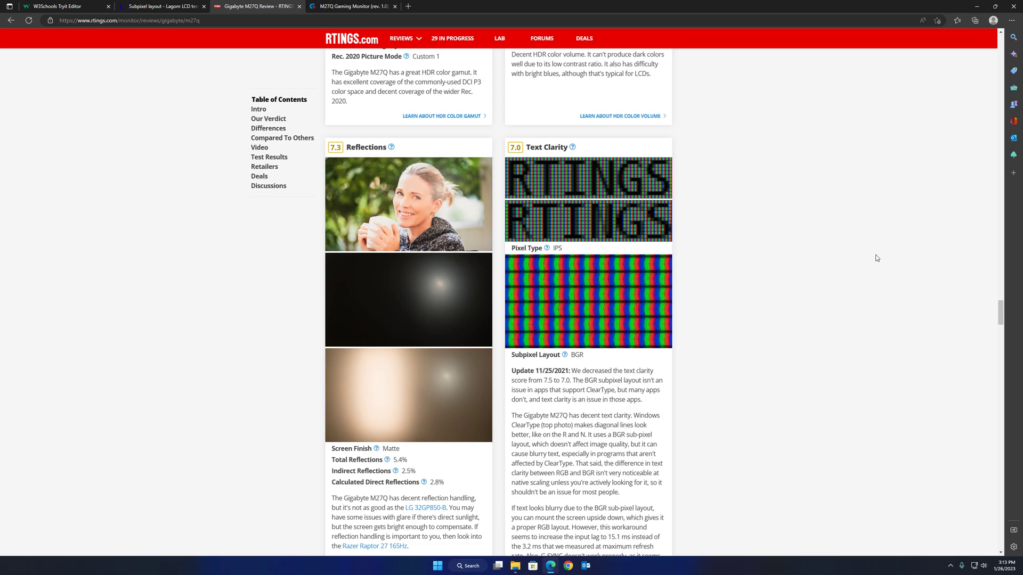
Return to the review's top, then scroll back down through the Text Clarity notes on the Rev. 2.0's RGB layout.
drag(1000, 312, 987, 38)
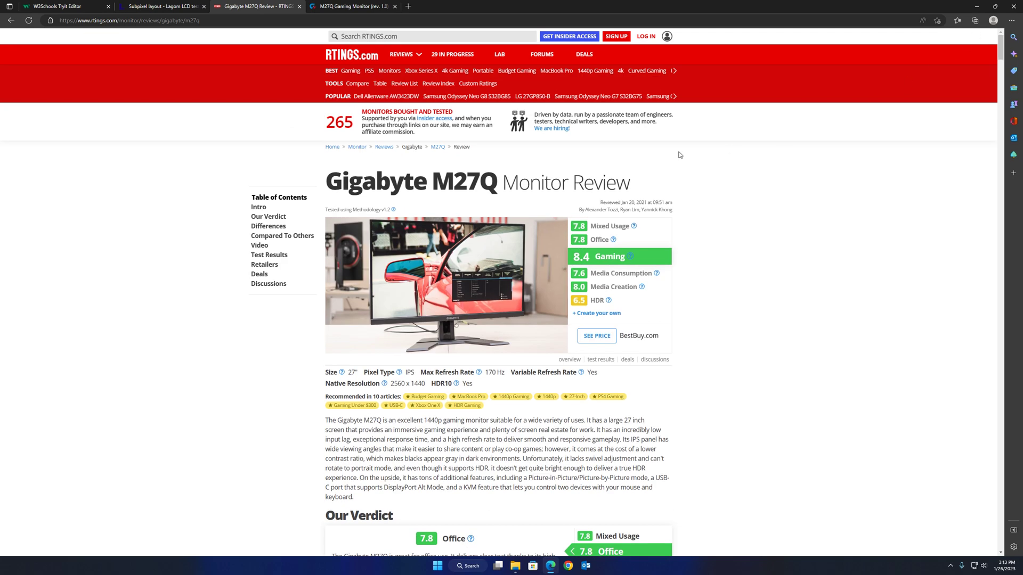
scroll(650, 238, down, 20)
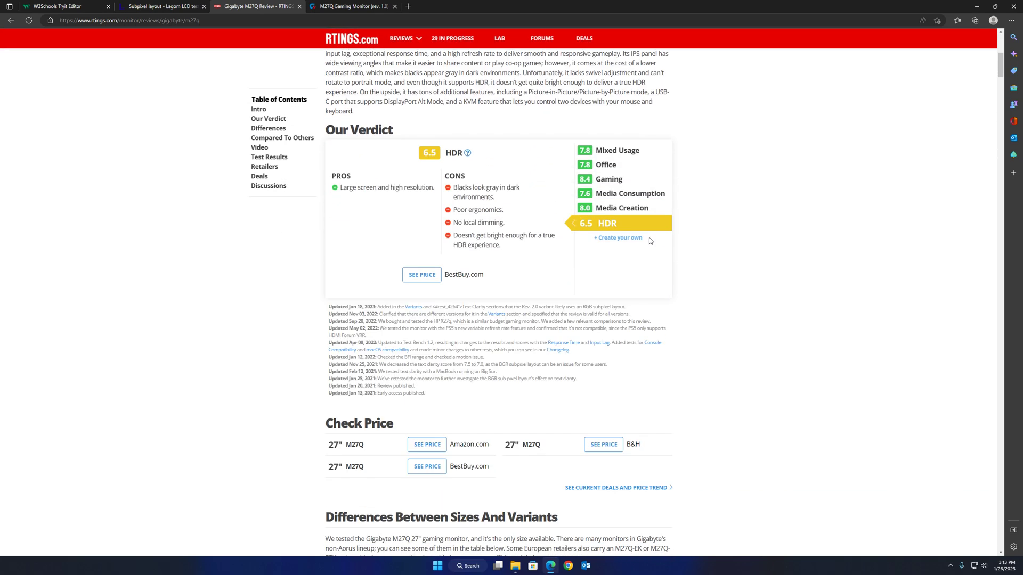
scroll(642, 237, down, 15)
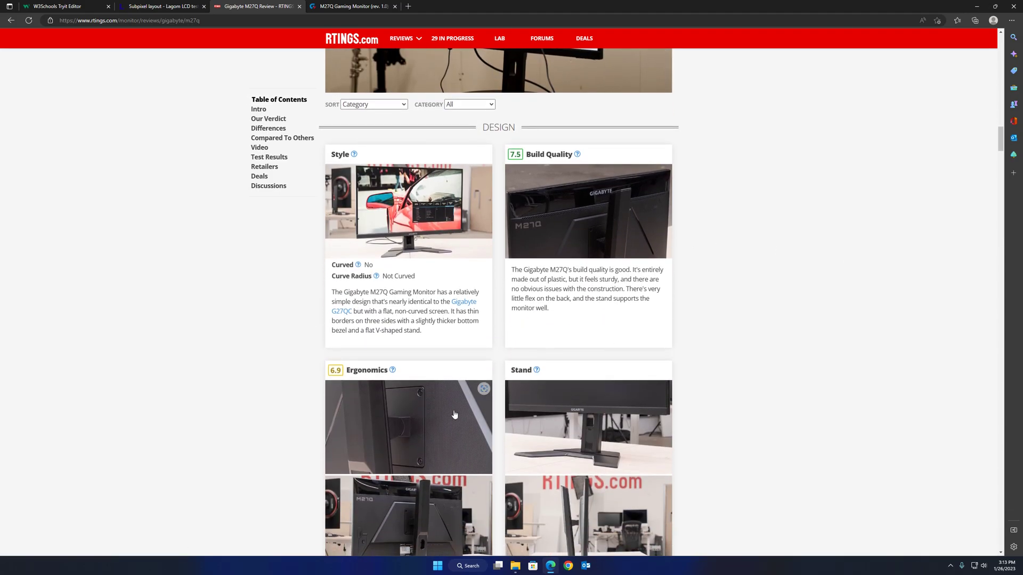
scroll(826, 329, down, 5)
scroll(786, 325, up, 4)
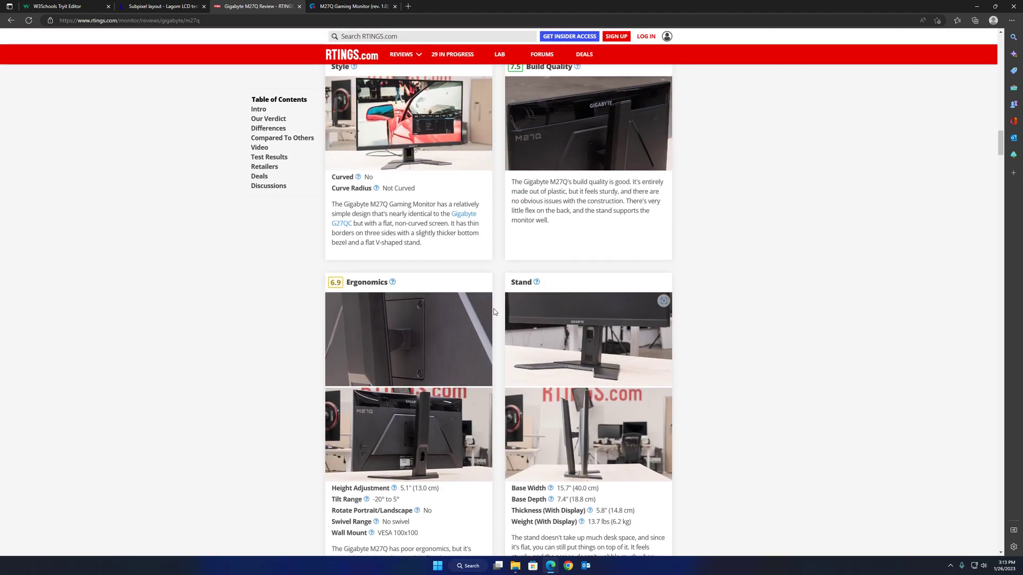
scroll(885, 298, down, 15)
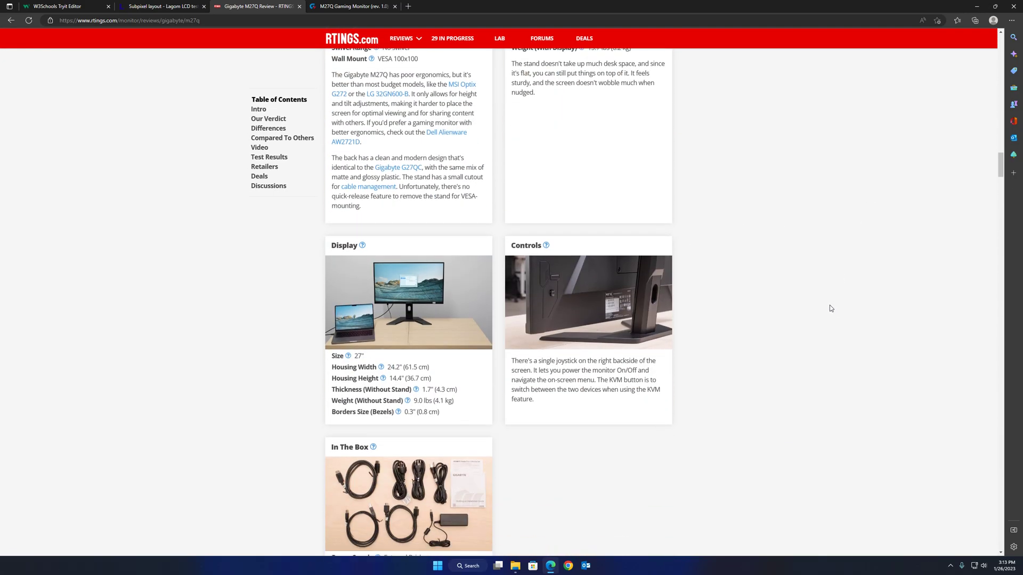
scroll(812, 309, down, 20)
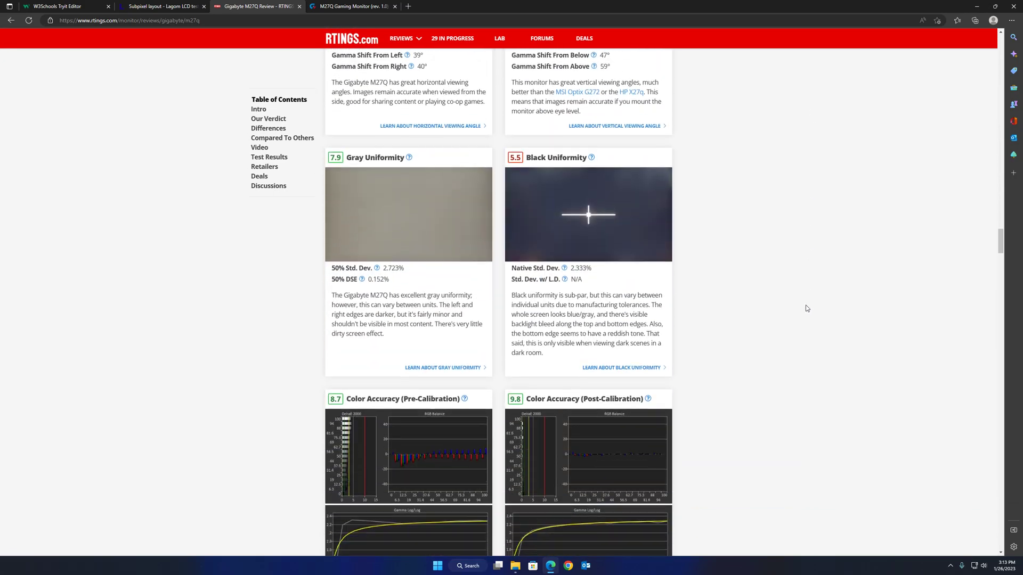
scroll(801, 301, down, 12)
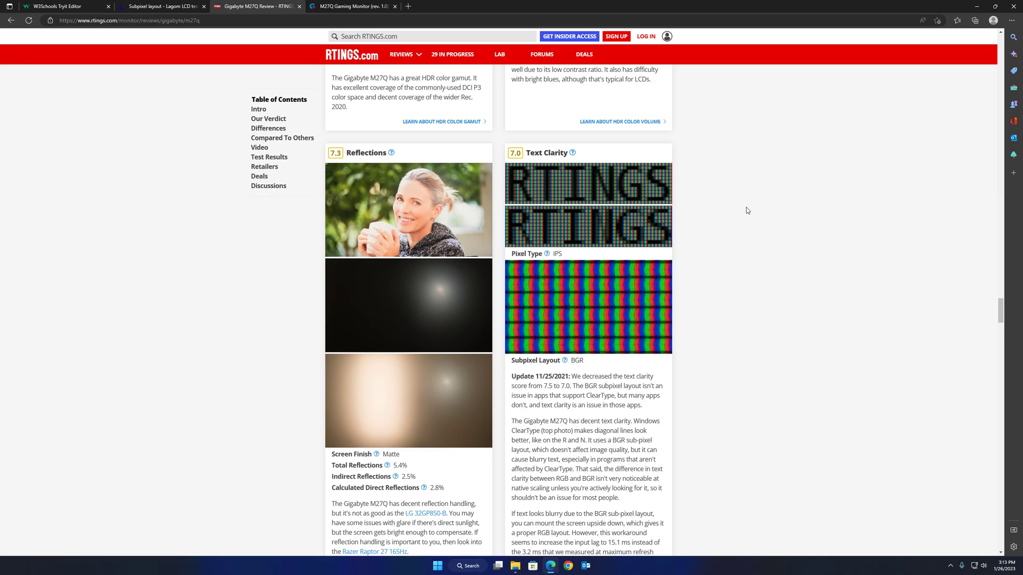
scroll(780, 240, down, 10)
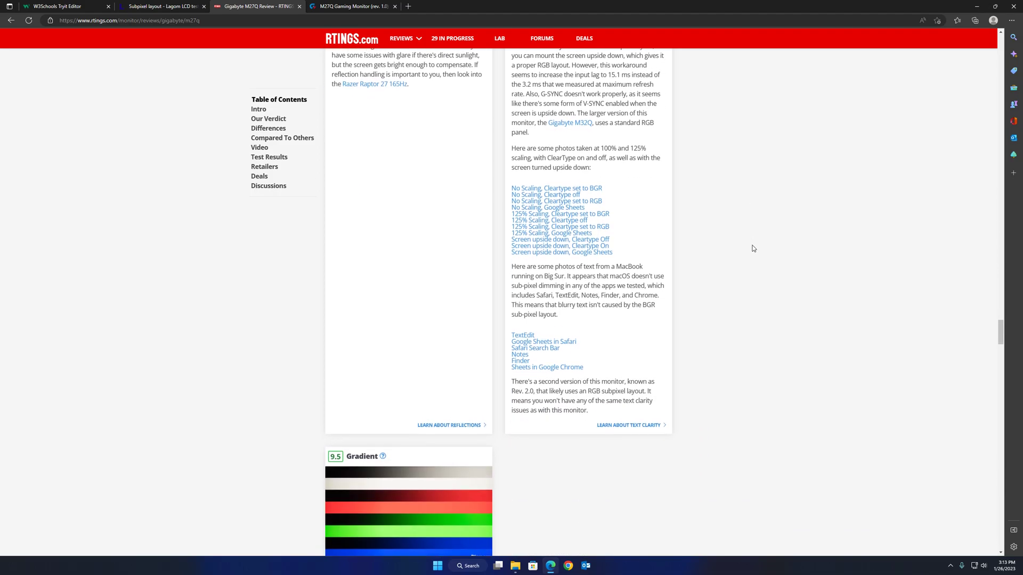
scroll(744, 251, down, 2)
scroll(760, 250, up, 10)
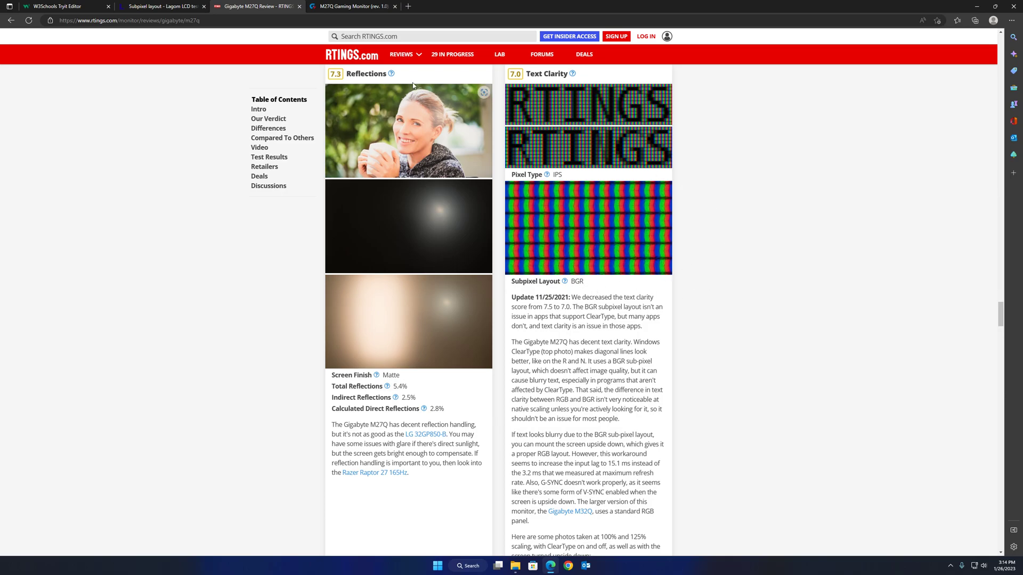
Return to the Gigabyte M27Q rev. 1.0 page and review its specification table.
click(341, 6)
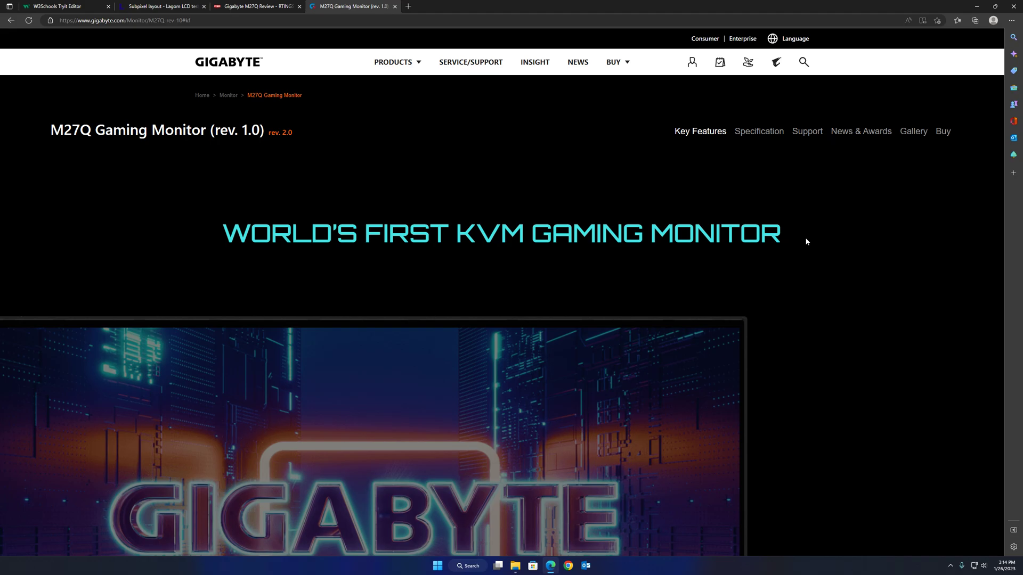
scroll(756, 204, down, 3)
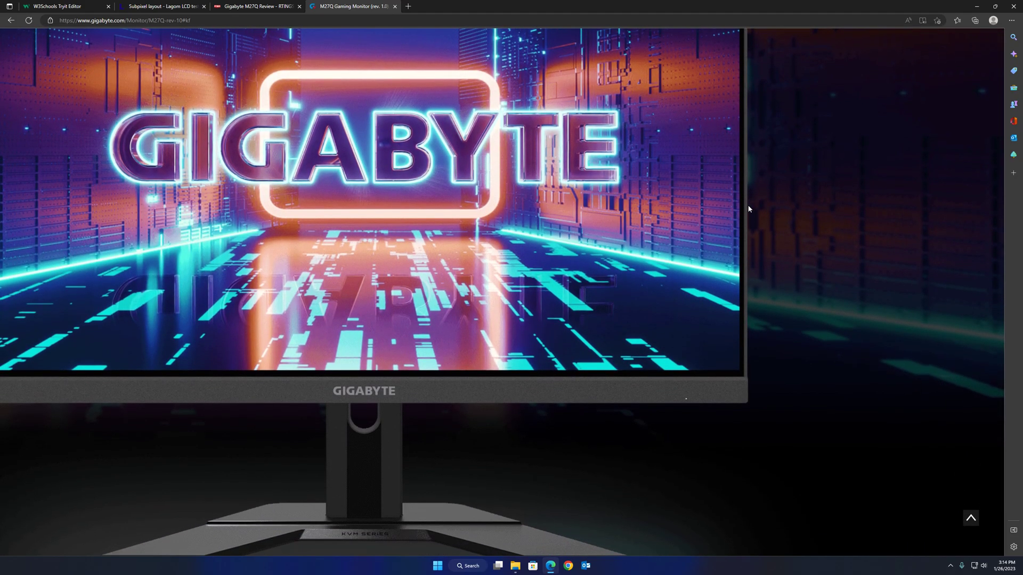
scroll(757, 202, up, 3)
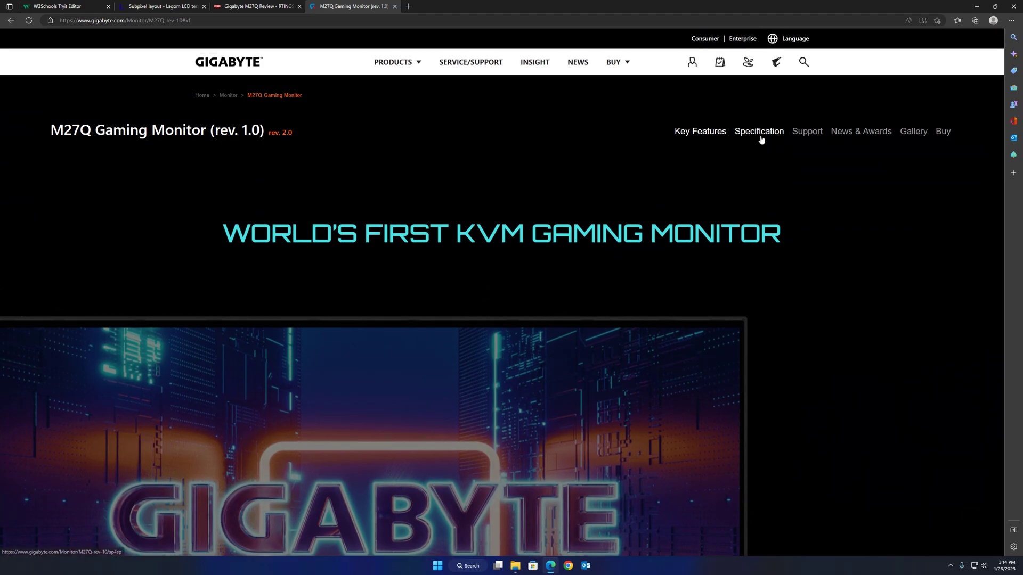
click(762, 136)
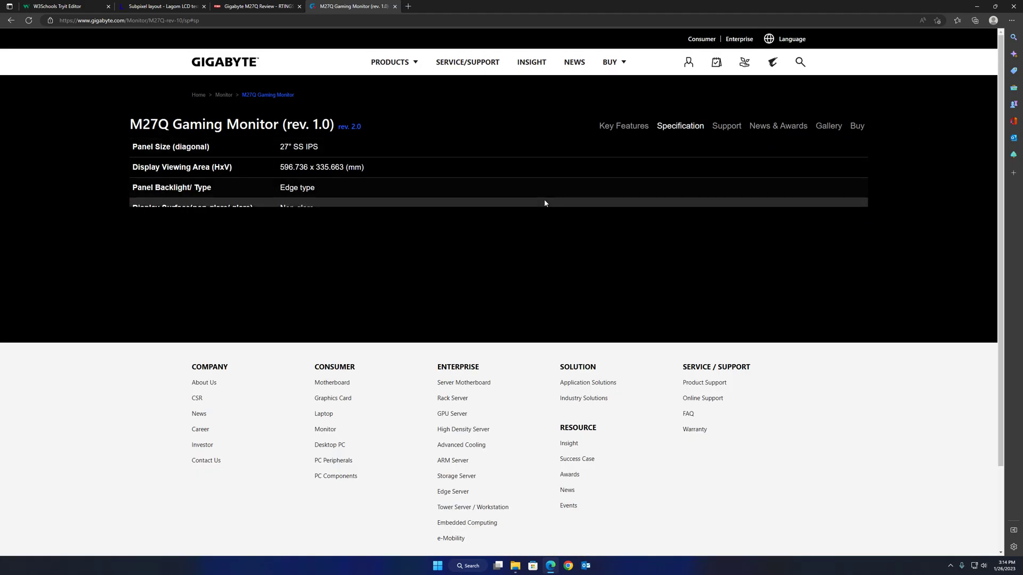
scroll(533, 236, down, 12)
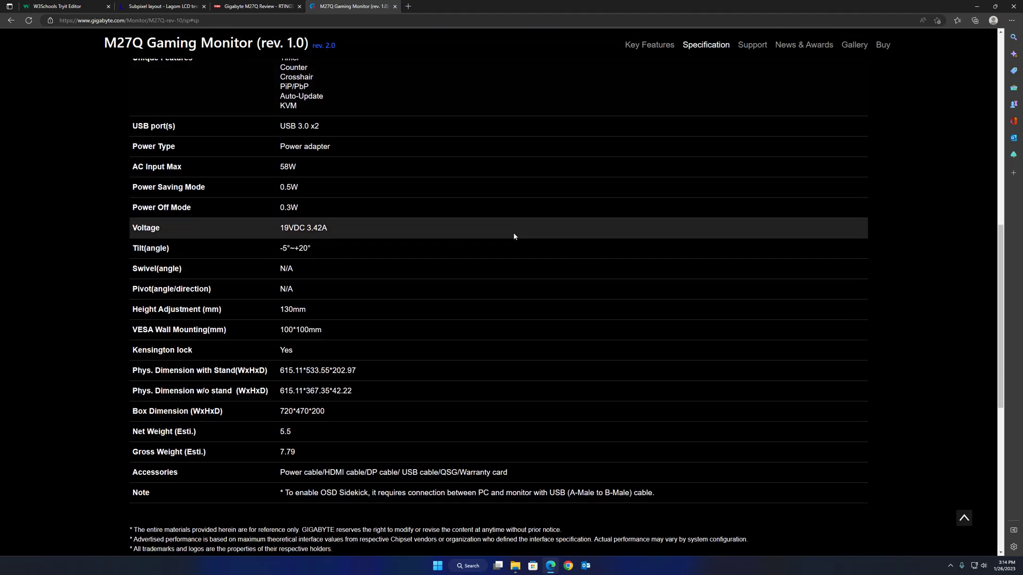
scroll(508, 240, up, 15)
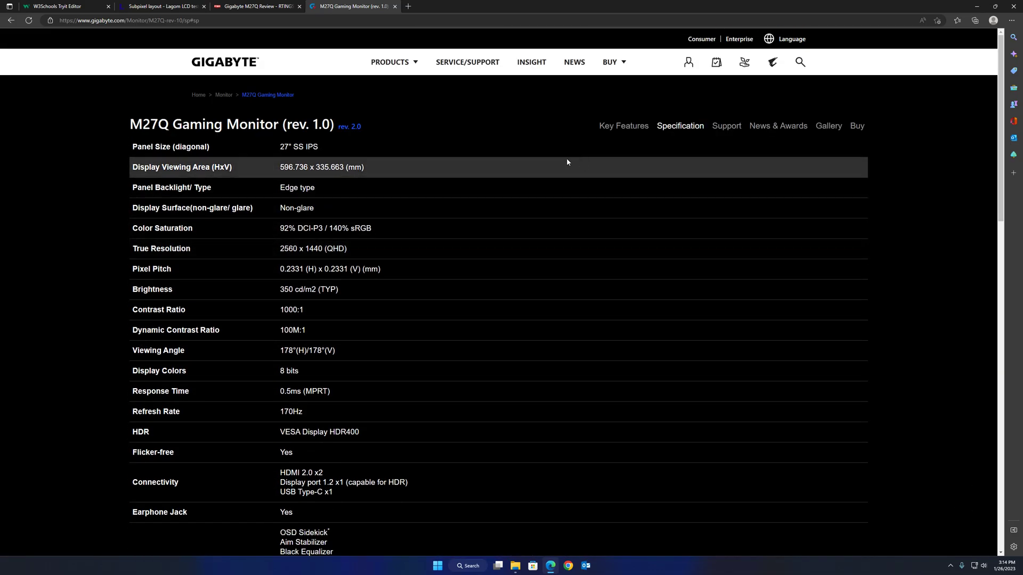
Open the rev. 2.0 page's specifications and check the 0.2331 mm pixel pitch.
click(347, 128)
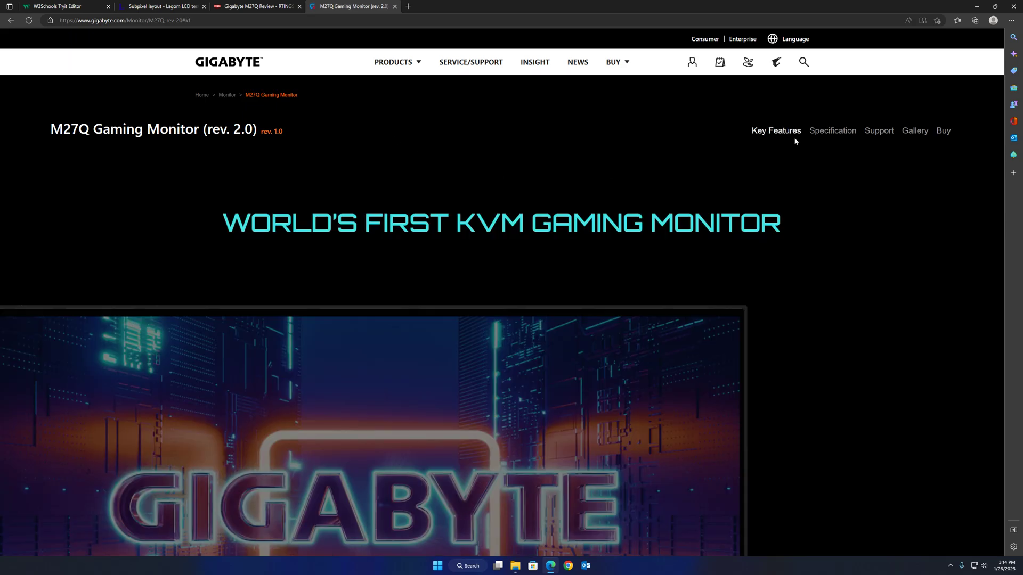
click(820, 135)
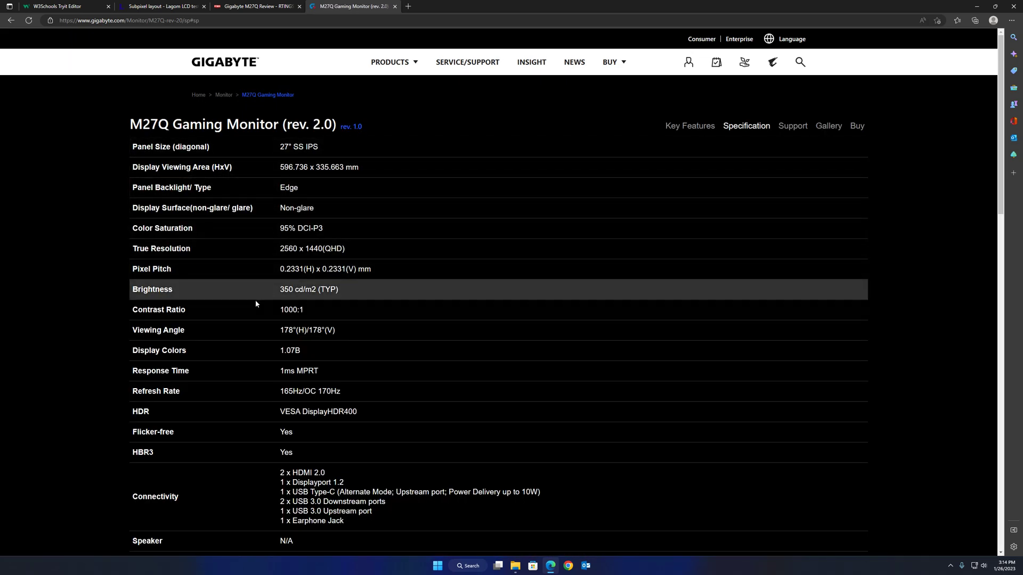
scroll(255, 300, down, 5)
scroll(245, 315, down, 6)
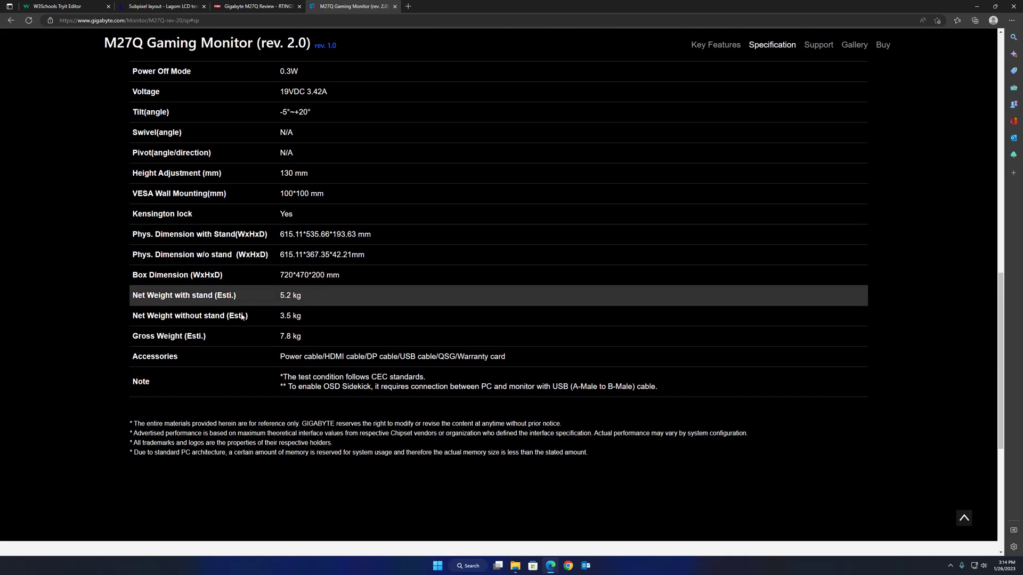
scroll(242, 311, up, 13)
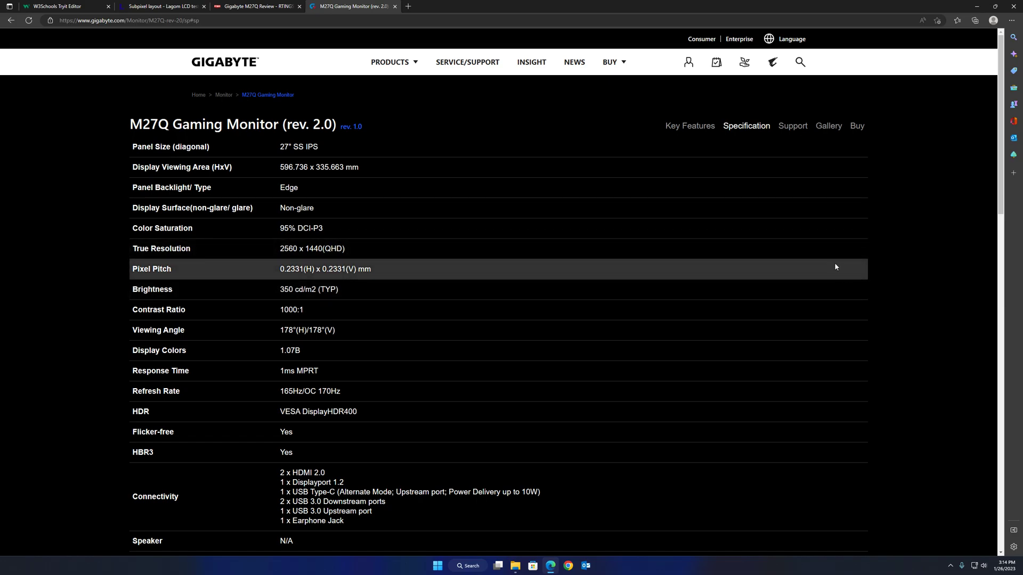
Confirm in Advanced display settings that the M27Q reports RGB colour format, then close Settings.
click(976, 6)
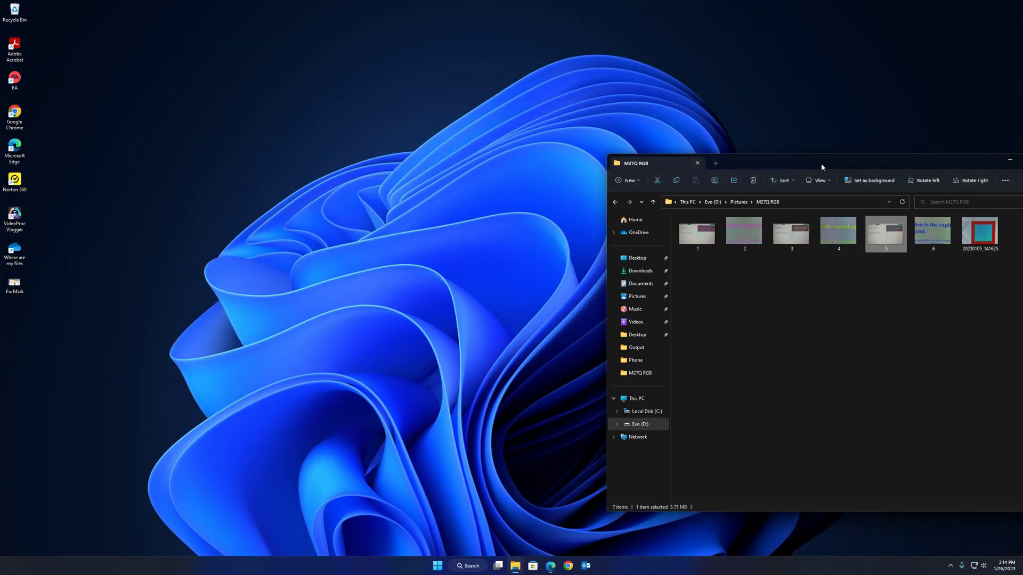
right_click(522, 111)
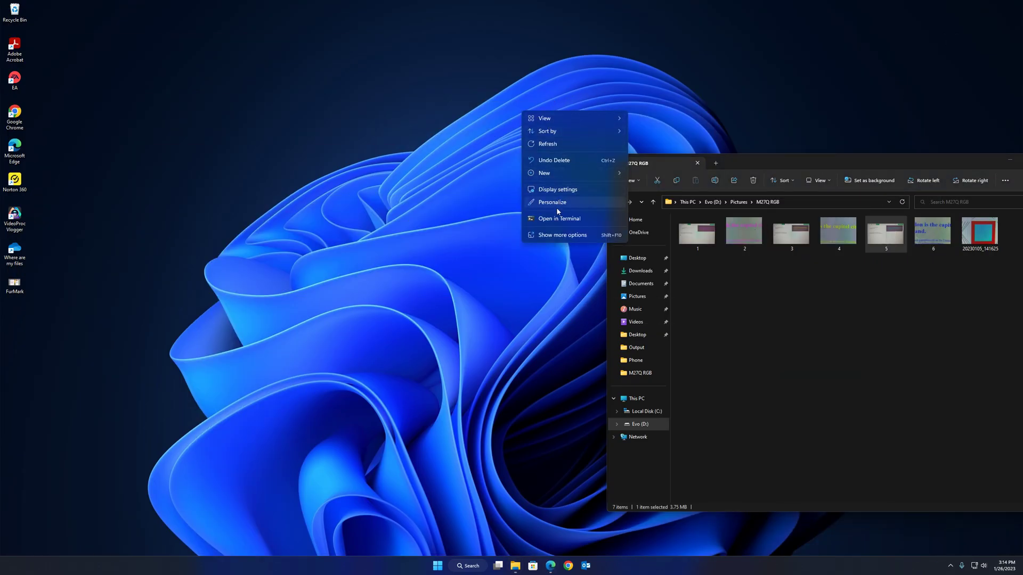
click(558, 191)
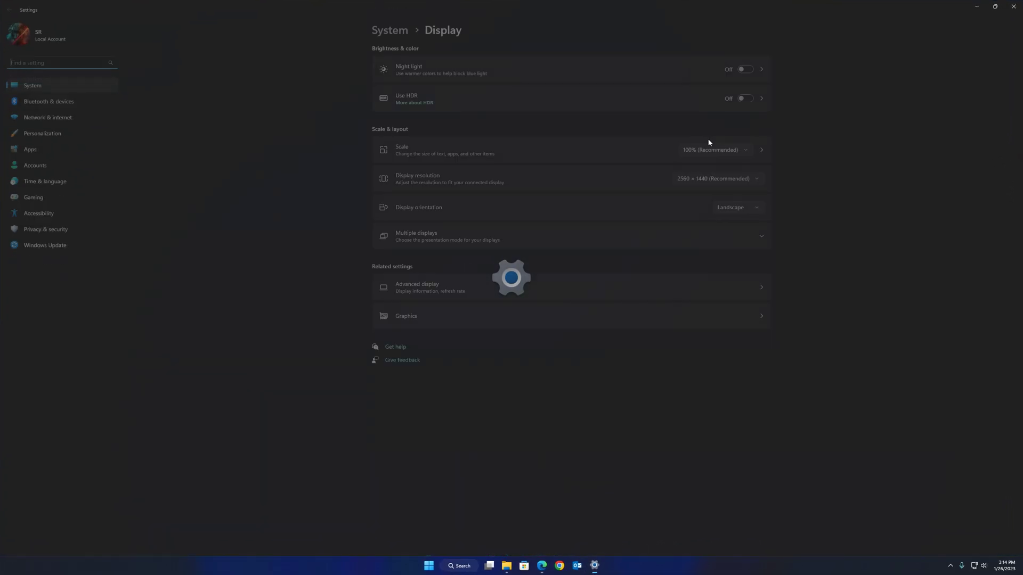
click(463, 288)
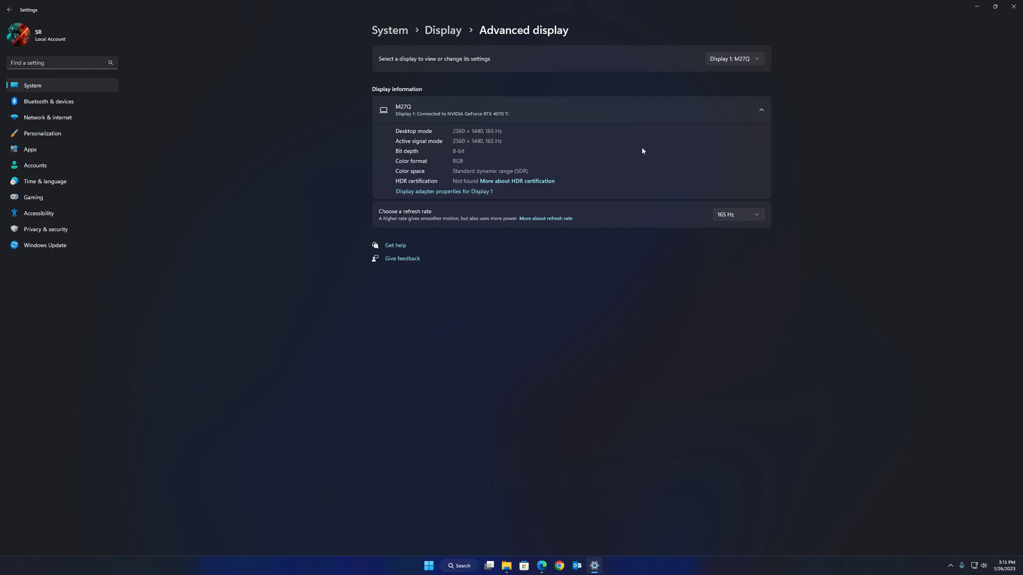
click(1013, 8)
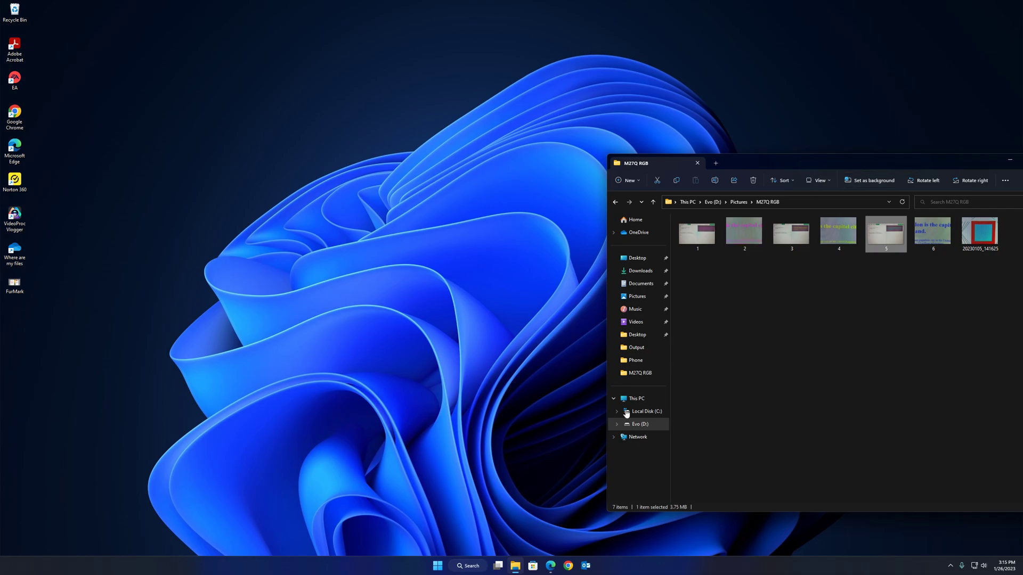
Bring Edge back with the Lagom subpixel layout test, then switch to the W3Schools Tryit tab.
click(551, 567)
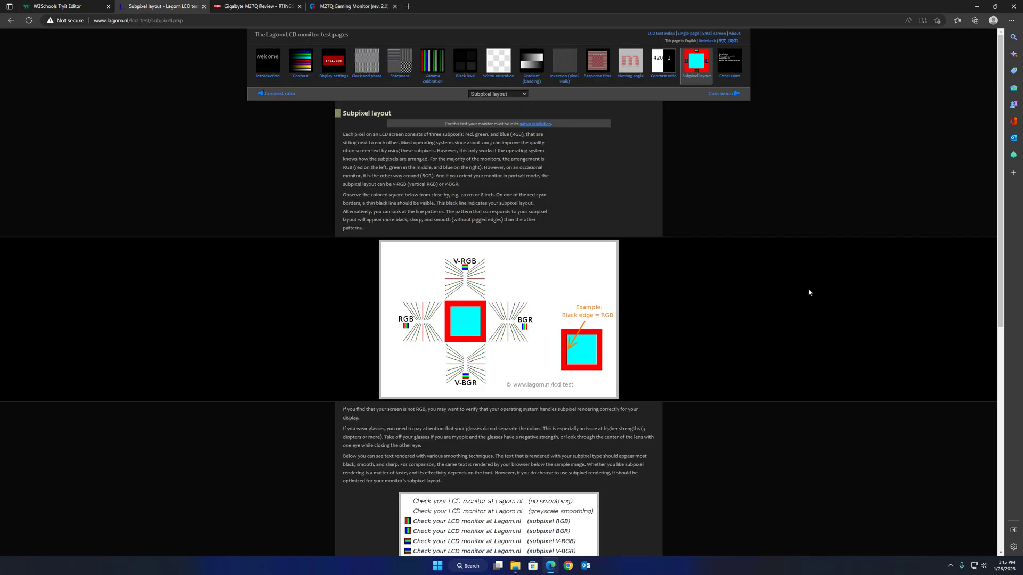
click(63, 6)
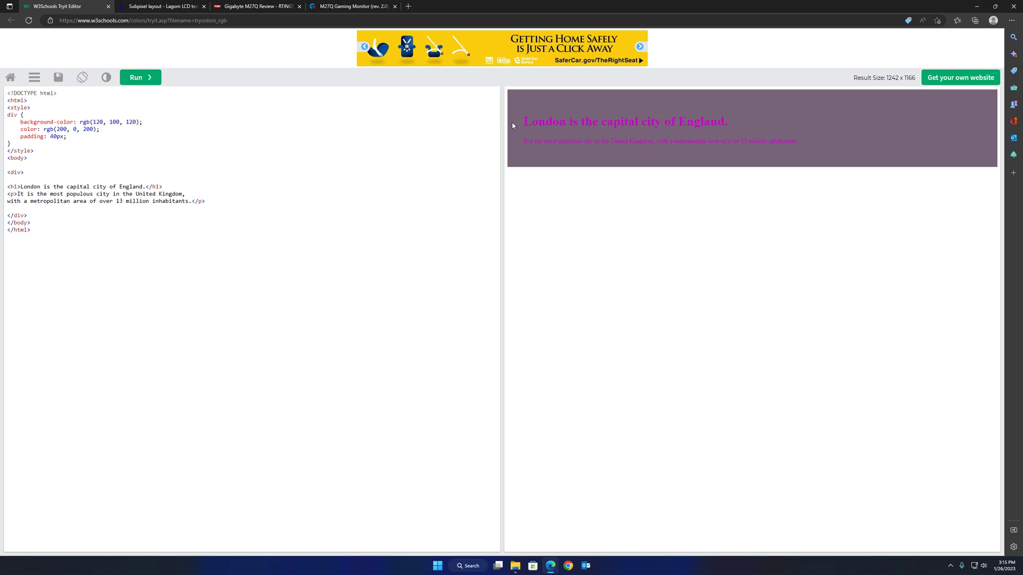
drag(523, 122, 725, 123)
click(735, 118)
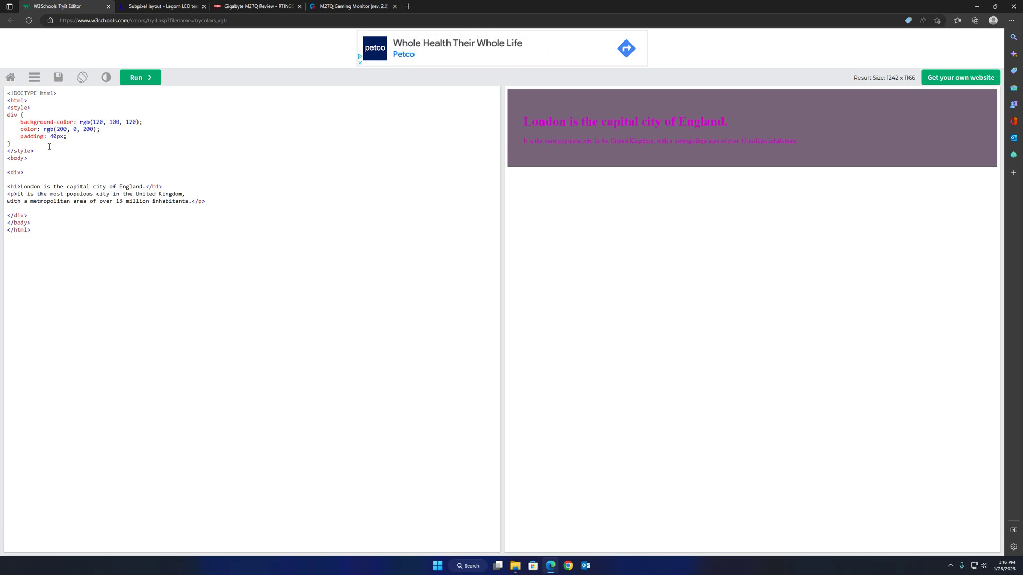
drag(524, 122, 728, 122)
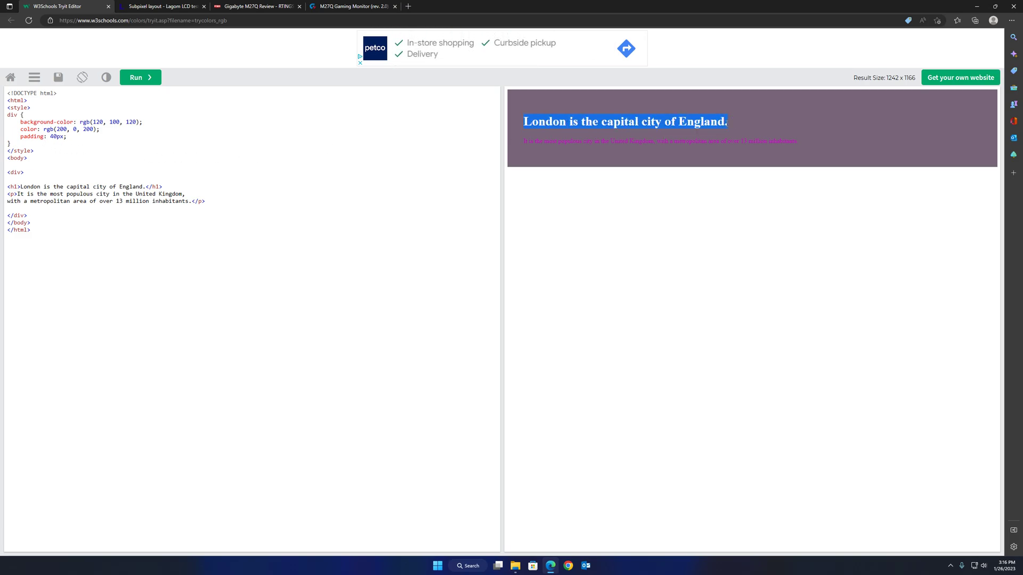
click(196, 157)
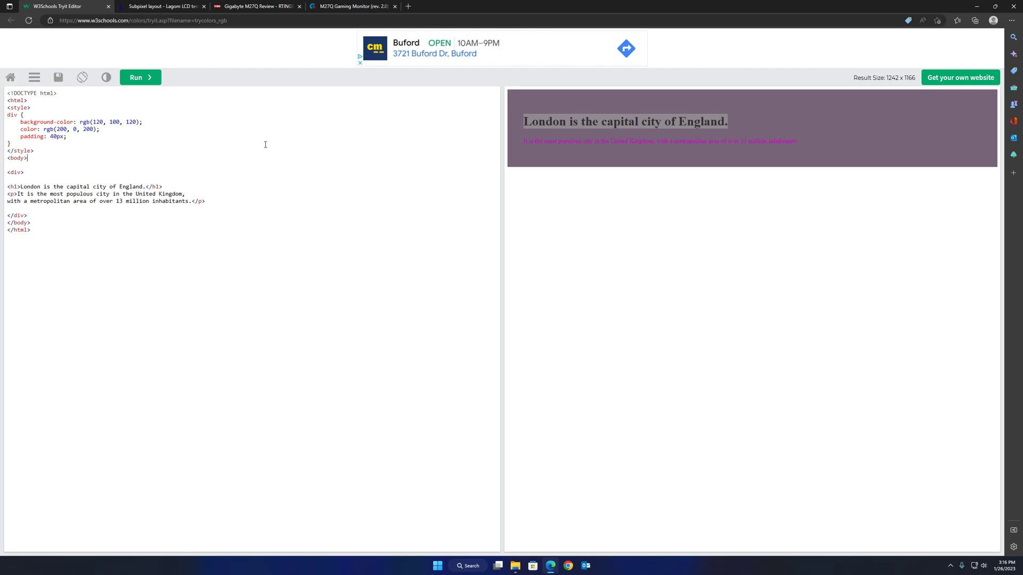
click(574, 121)
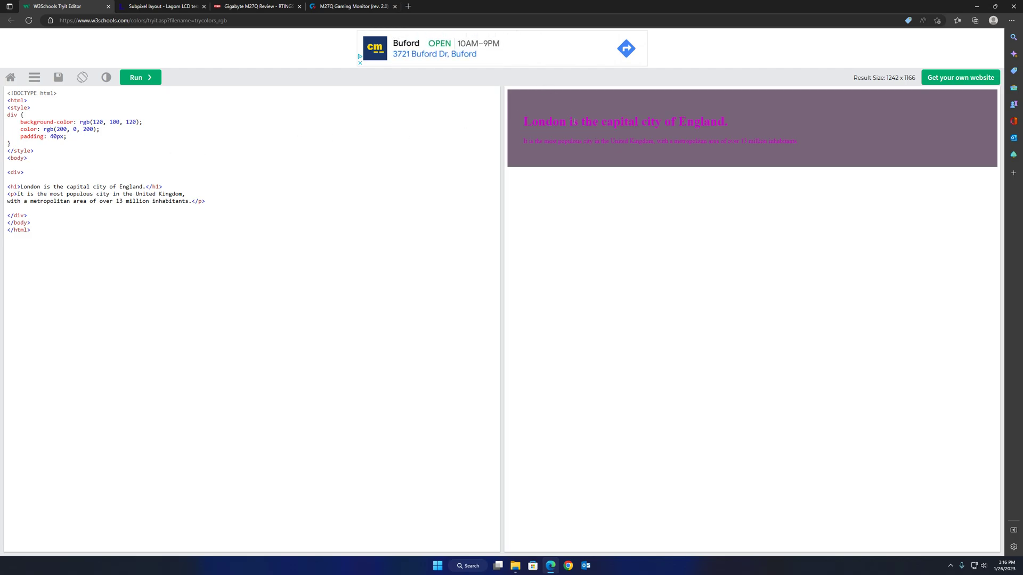
double_click(59, 130)
text(0)
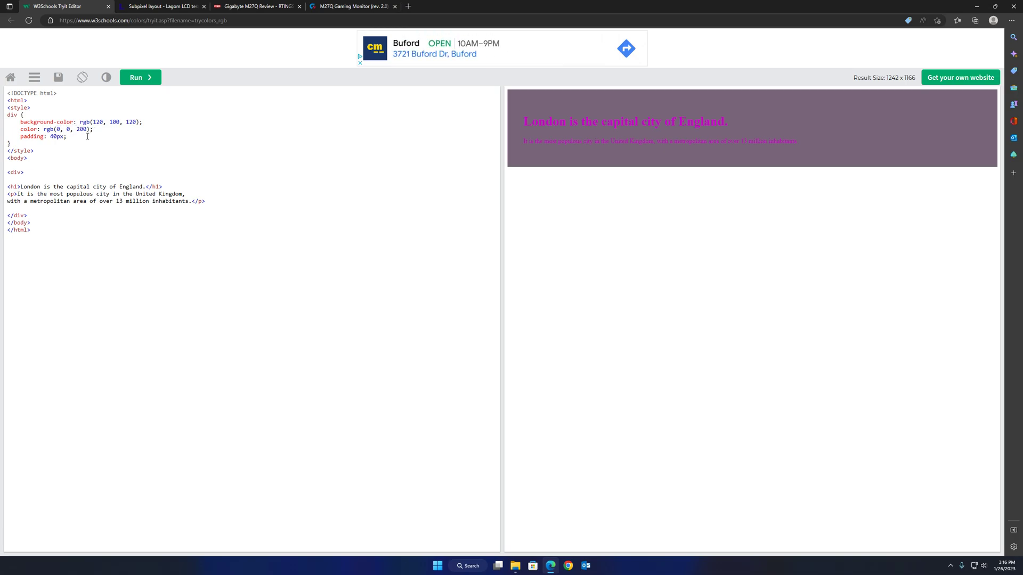
key(Right)
key(Right)
text(20)
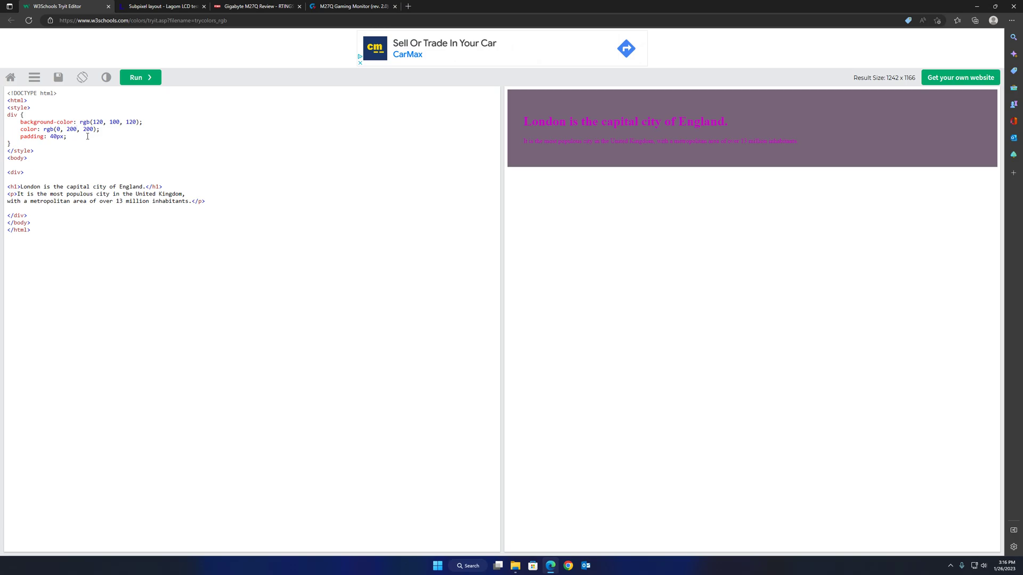
click(146, 78)
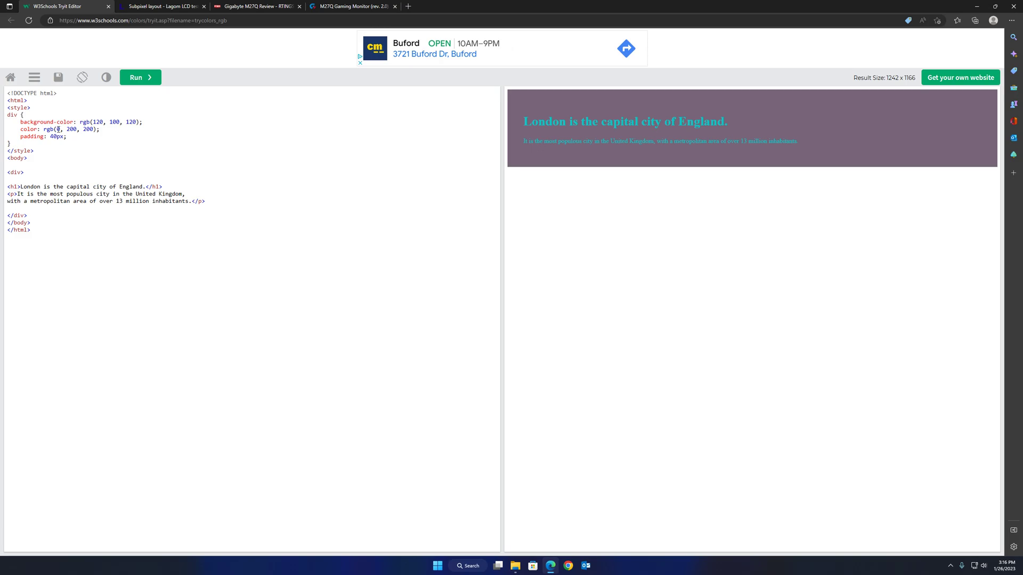
text(20)
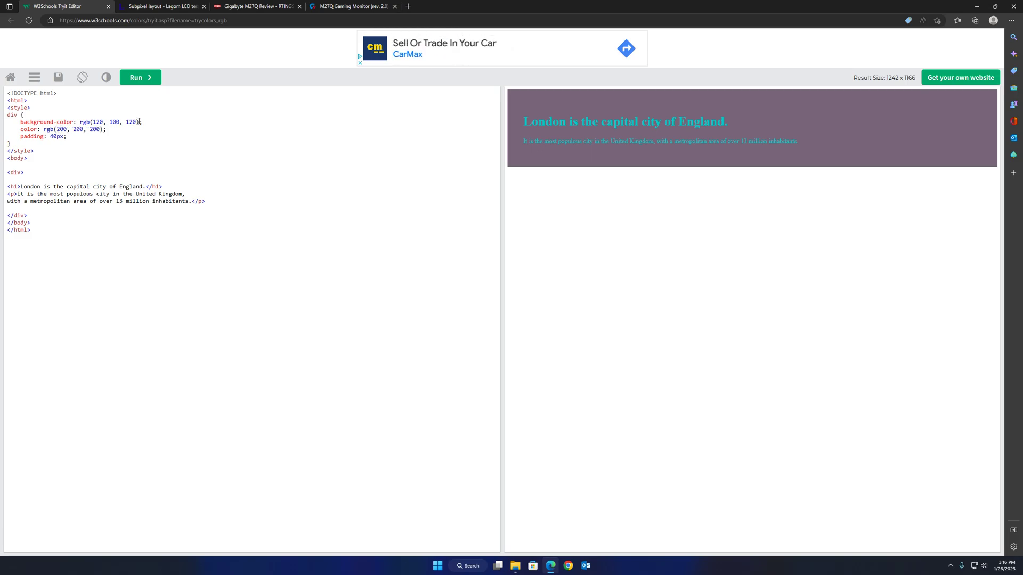
key(Delete)
key(Delete)
click(147, 77)
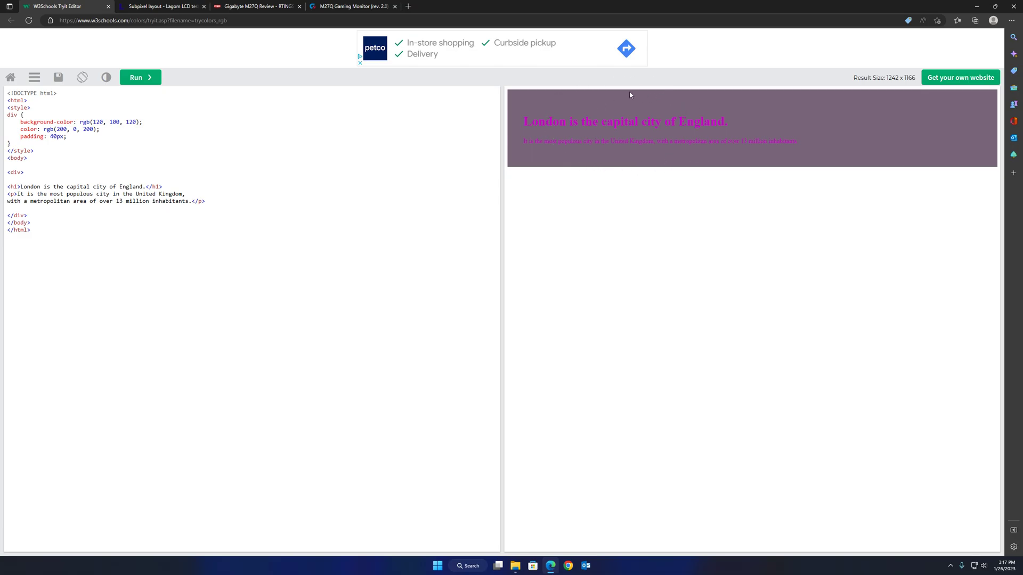
Open the close-up photo 2.jpg in Photos and place its window on the screen's right side.
click(994, 6)
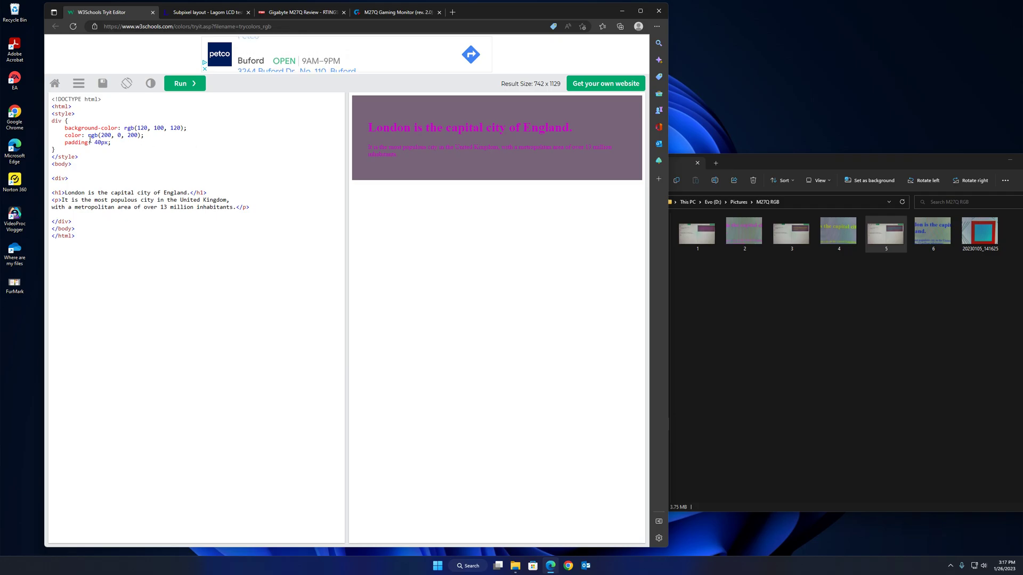
double_click(752, 233)
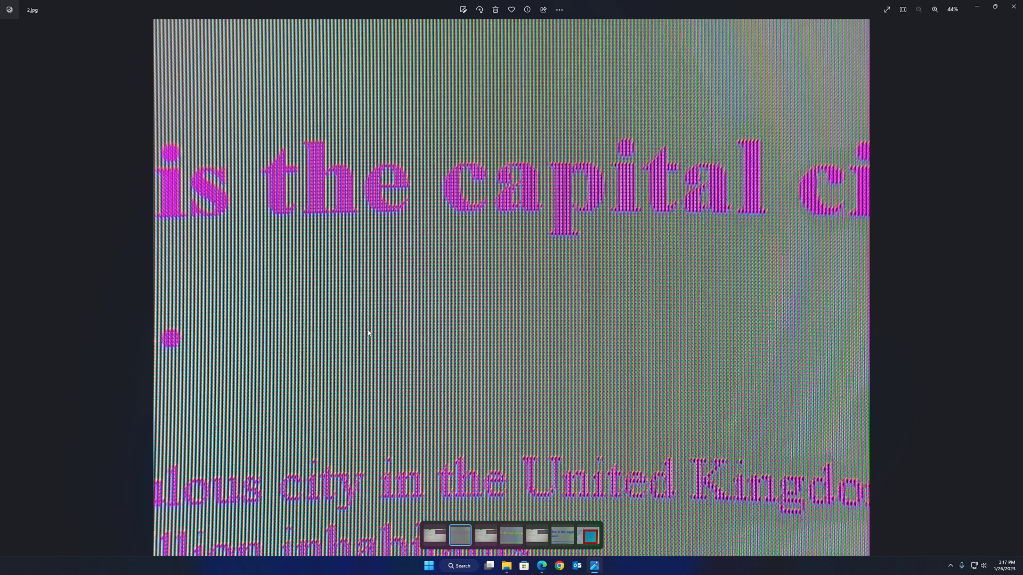
click(994, 6)
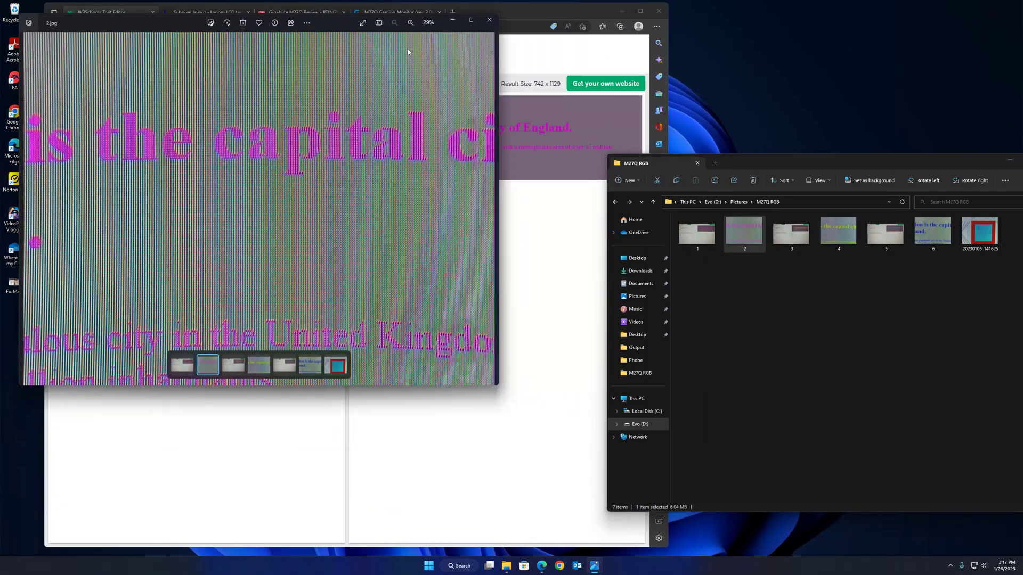
drag(329, 22, 878, 41)
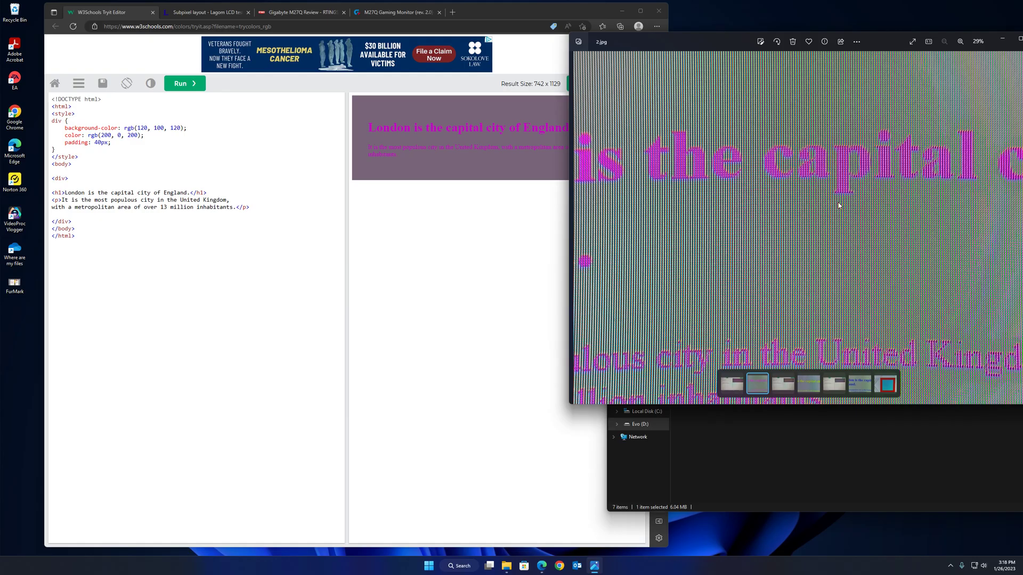
Zoom 2.jpg to 345% and pan across the subpixel stripes of the magenta text.
scroll(748, 209, up, 3)
scroll(749, 209, up, 6)
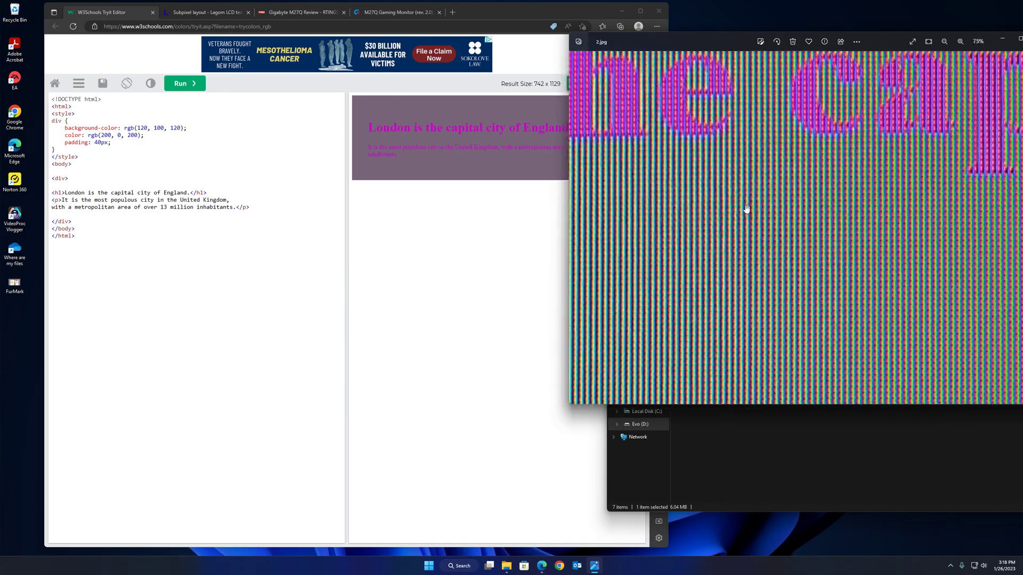
scroll(797, 238, up, 5)
scroll(817, 258, up, 3)
drag(822, 266, 845, 284)
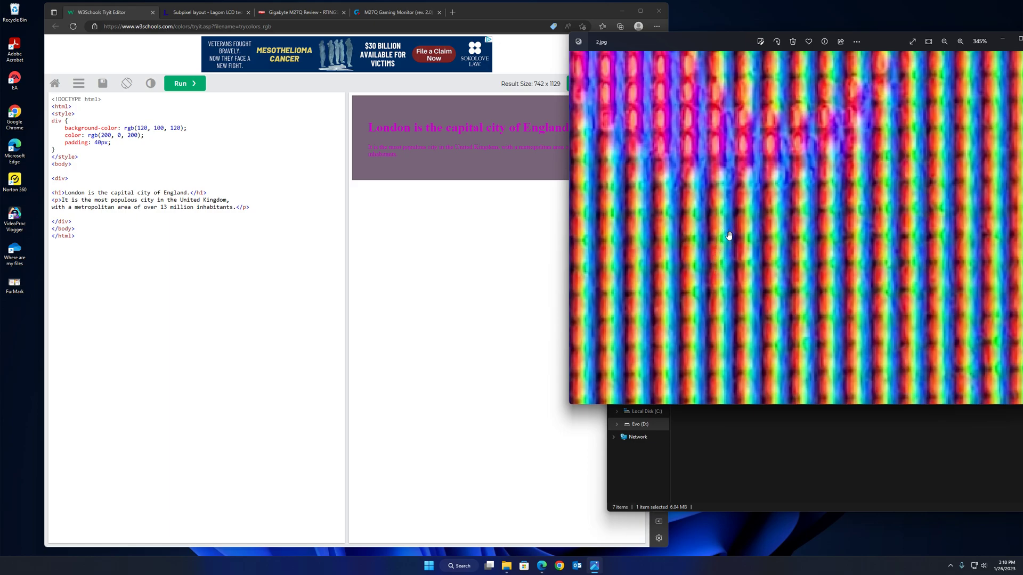
drag(828, 264, 862, 319)
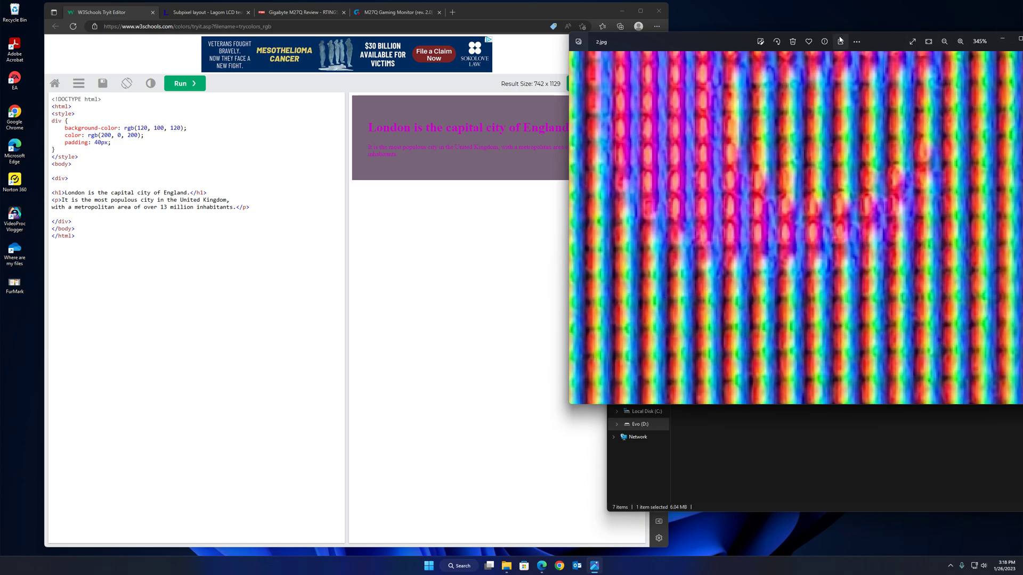
drag(719, 42, 618, 52)
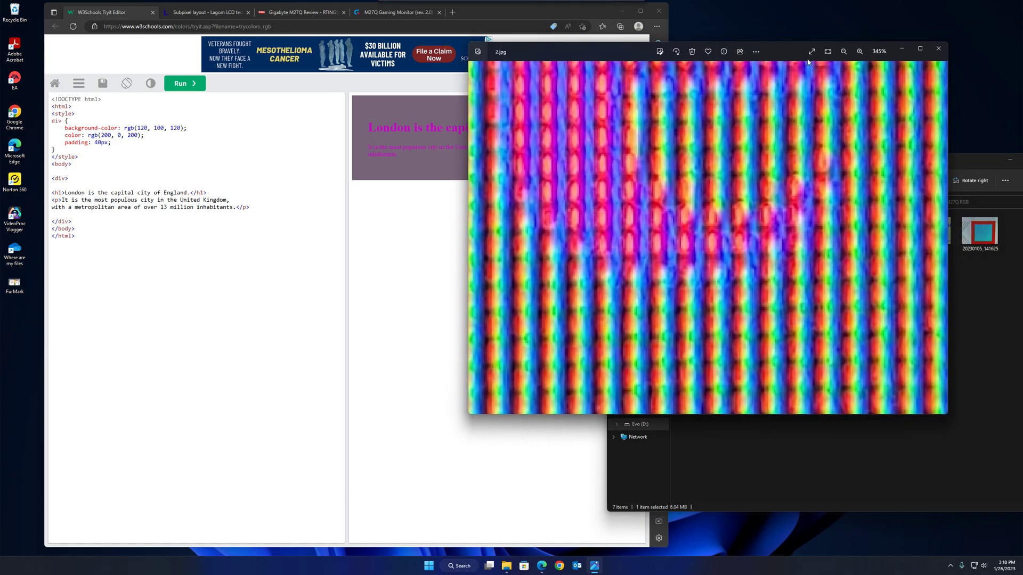
Close 2.jpg, change the text colour to rgb(200, 200, 0), and rerun to show yellow text.
click(940, 50)
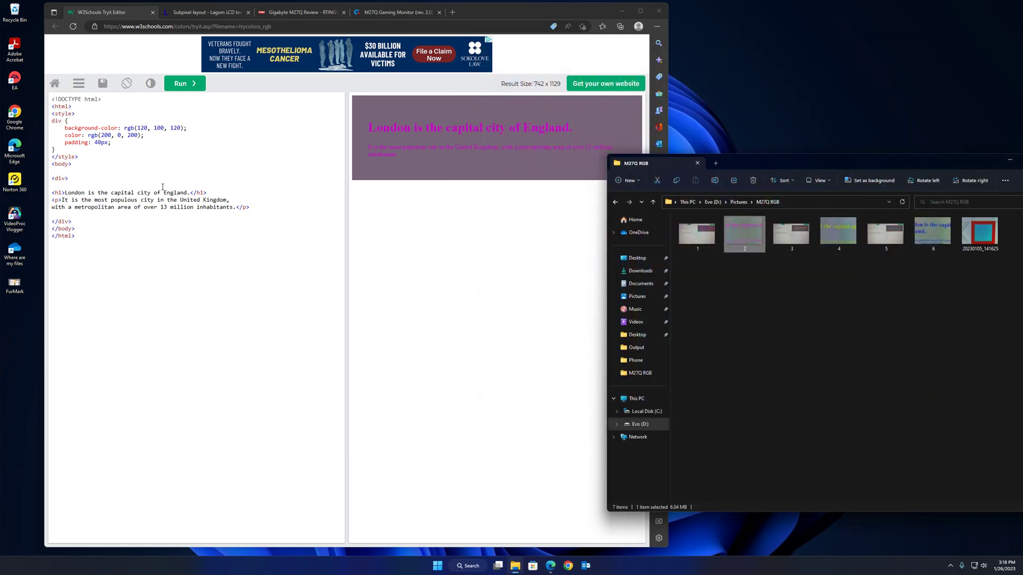
click(129, 136)
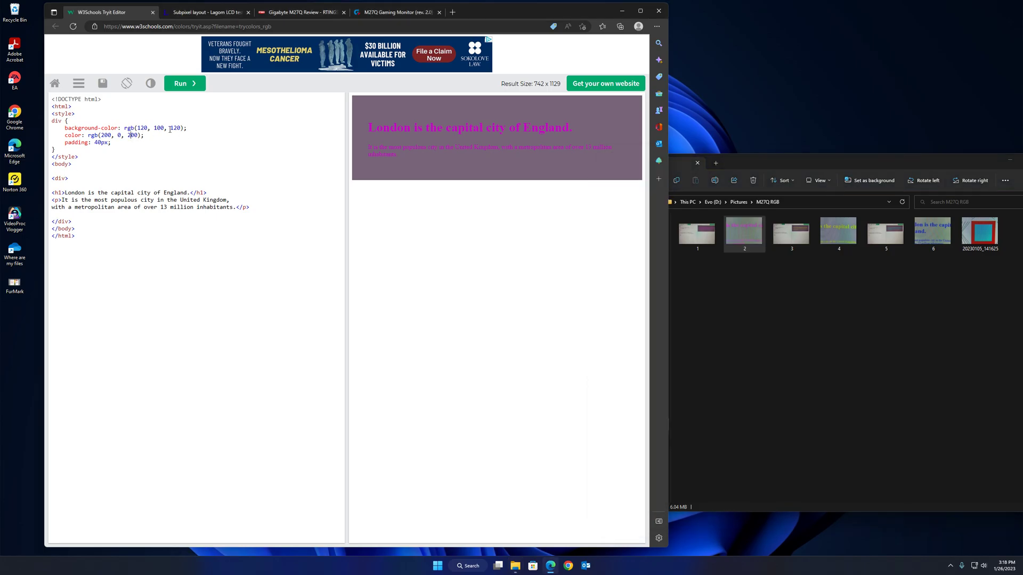
key(Delete)
key(Delete)
click(118, 136)
text(20)
click(208, 141)
click(181, 83)
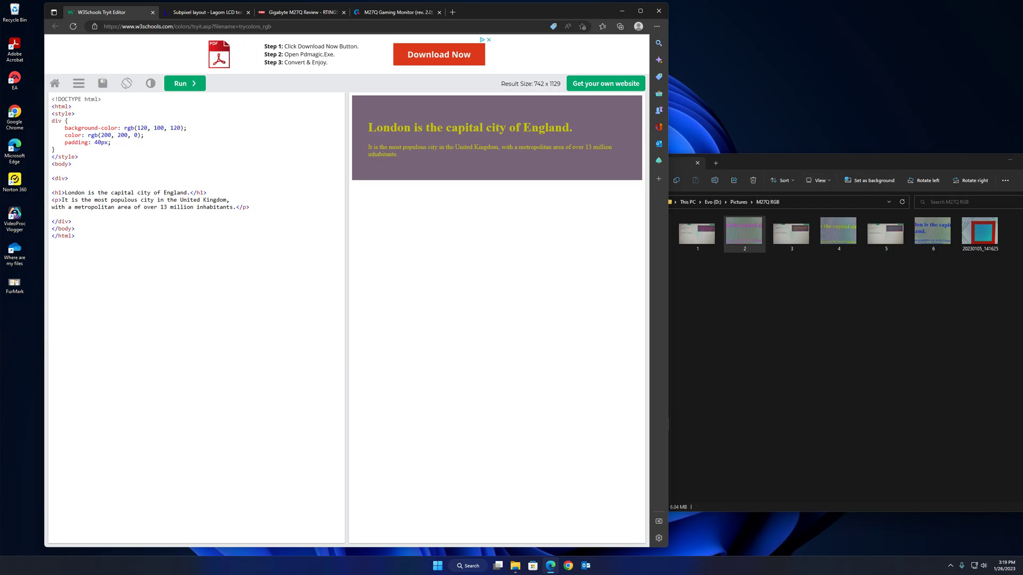
Open photo 4.jpg, zoom to 235%, and pan along the yellow text edge's subpixel stripes.
double_click(838, 230)
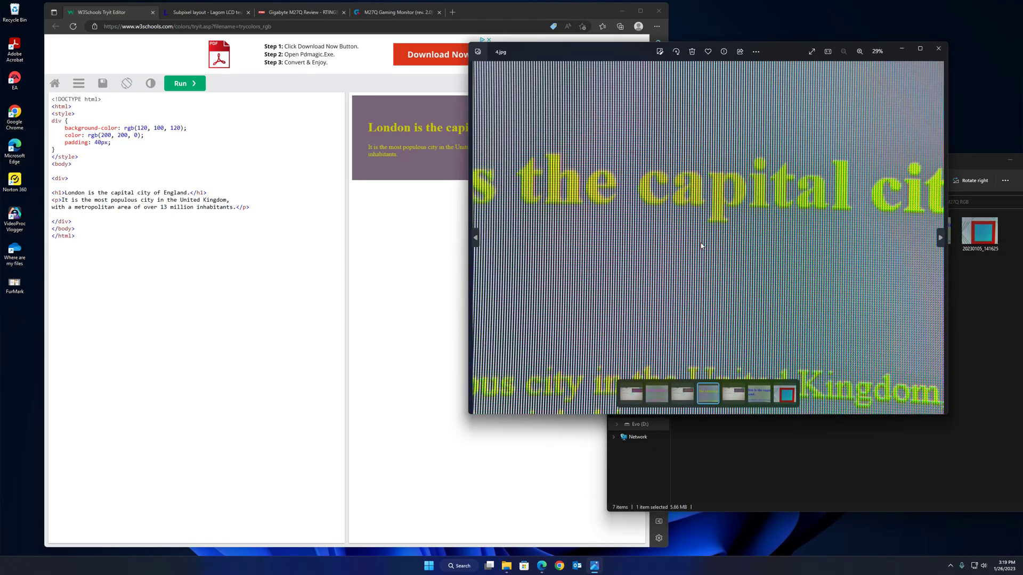
scroll(701, 244, up, 3)
scroll(708, 244, up, 2)
scroll(711, 245, up, 5)
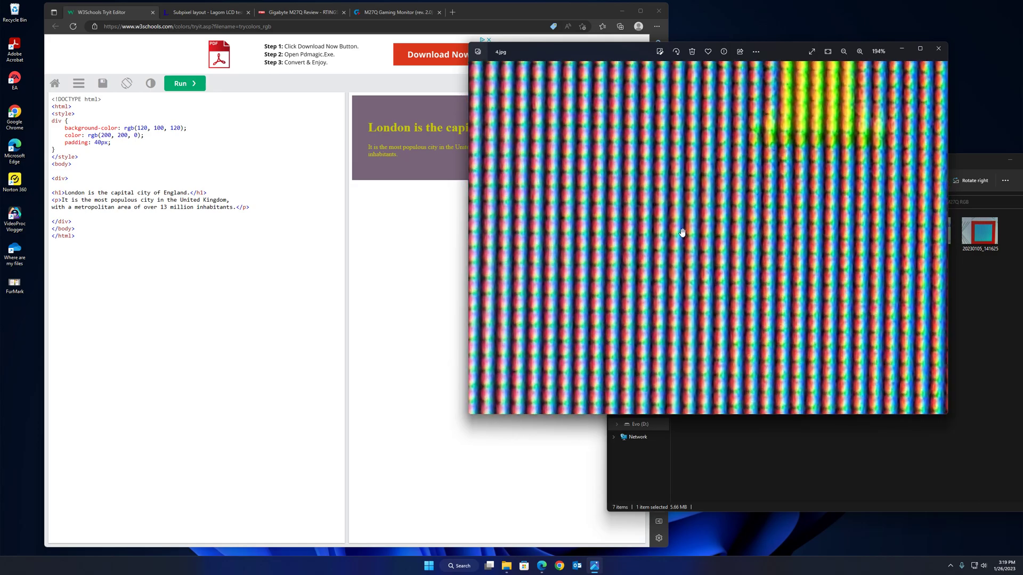
scroll(681, 232, up, 2)
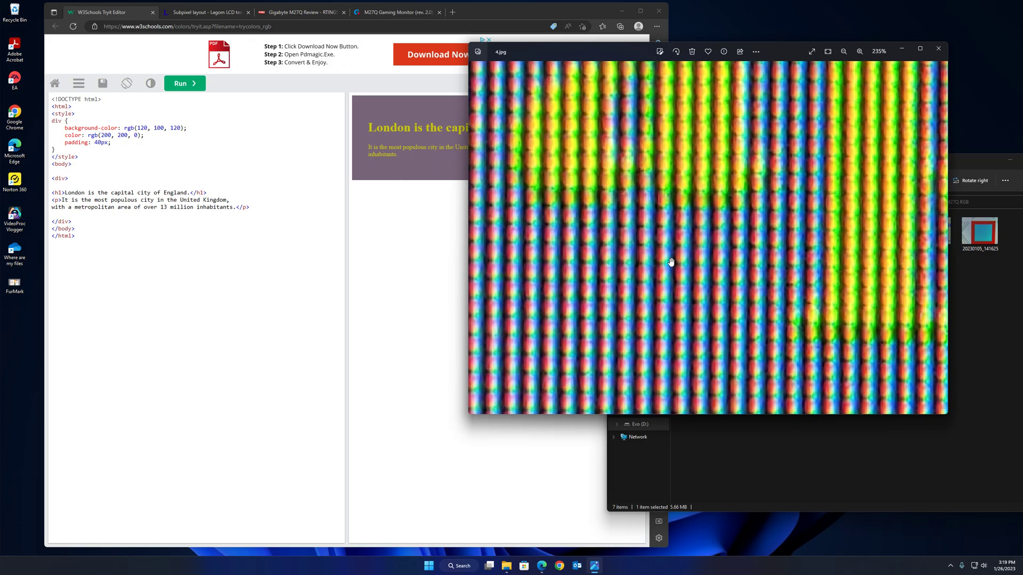
drag(669, 255, 669, 292)
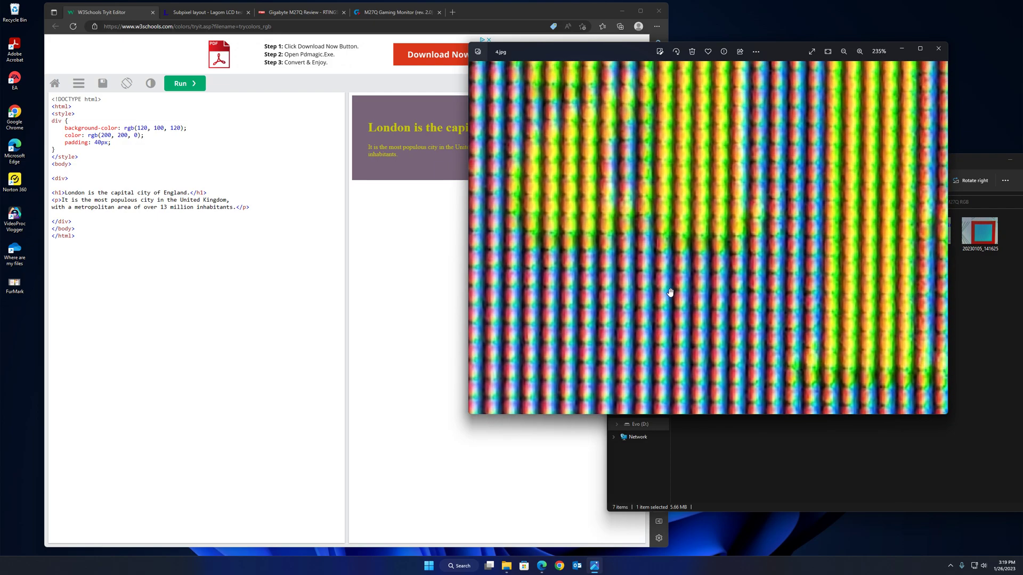
Close the yellow-text photo, set the text colour to rgb(0, 200, 200), and rerun for cyan text.
click(939, 49)
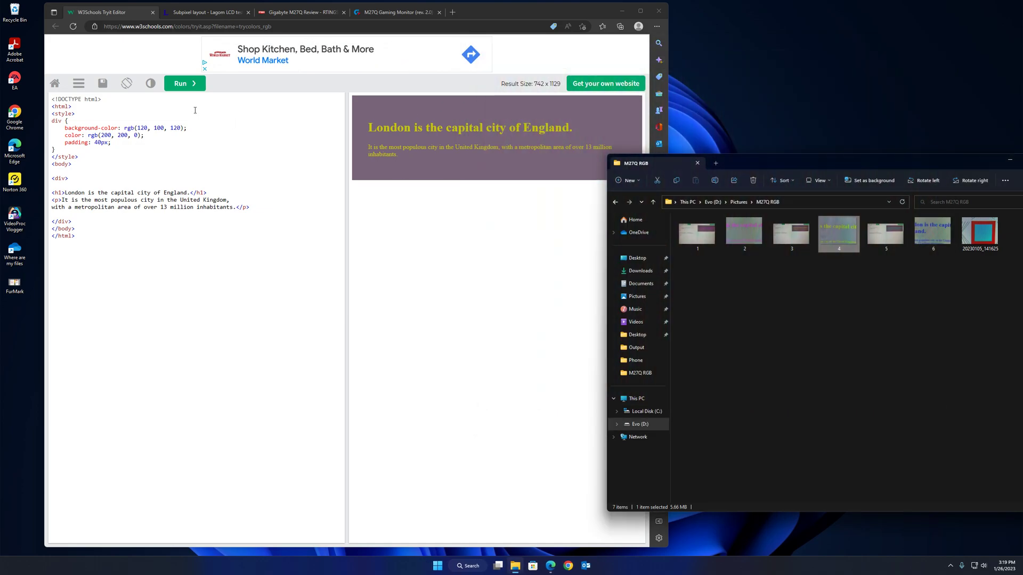
click(101, 142)
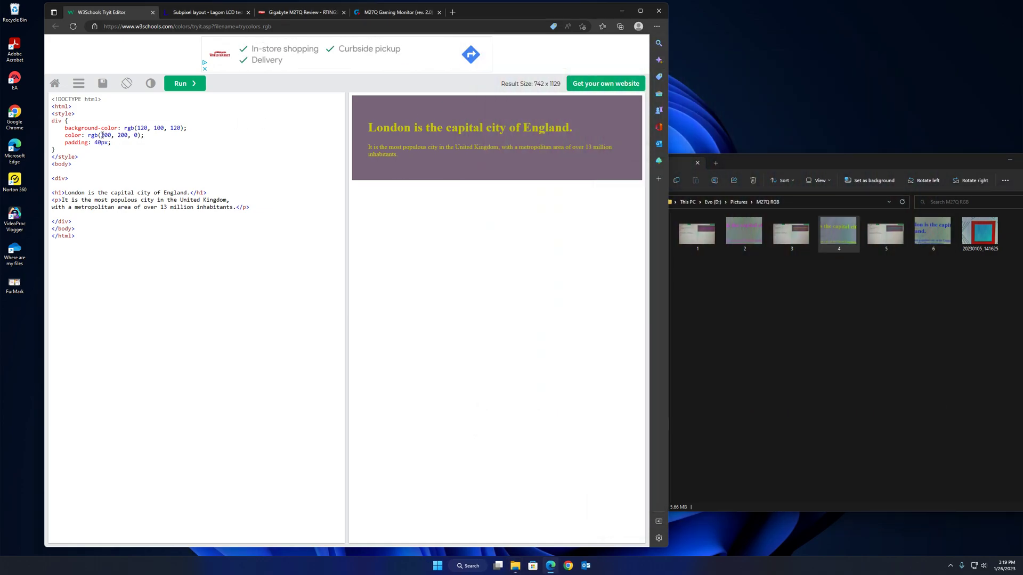
key(BackSpace)
key(BackSpace)
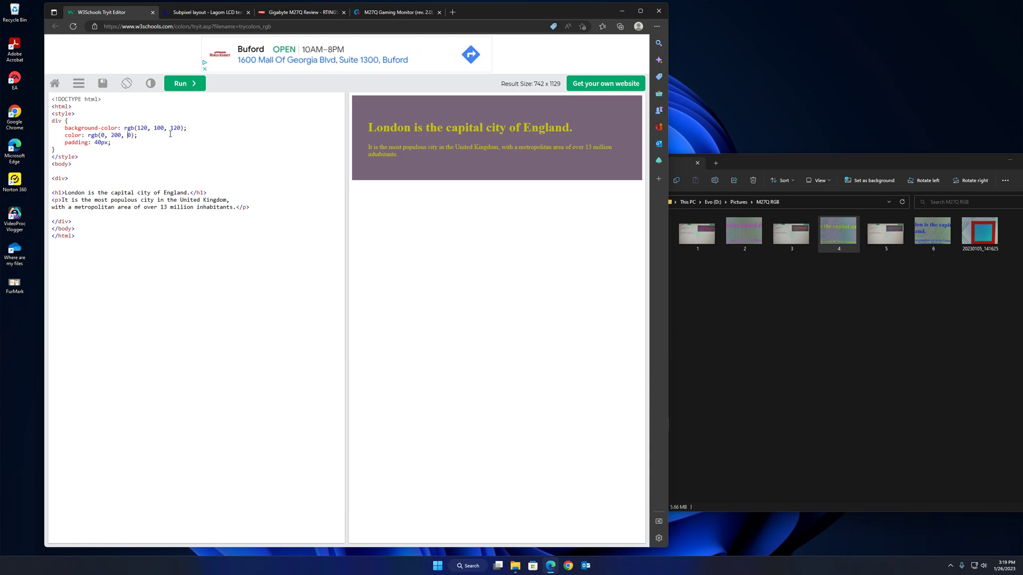
key(Delete)
text(20)
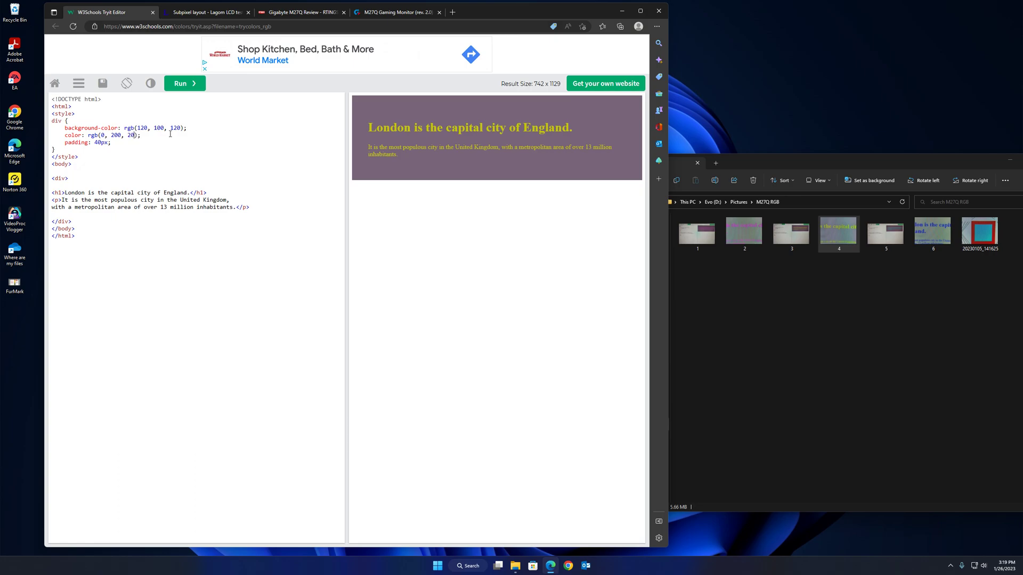
text(0)
click(184, 84)
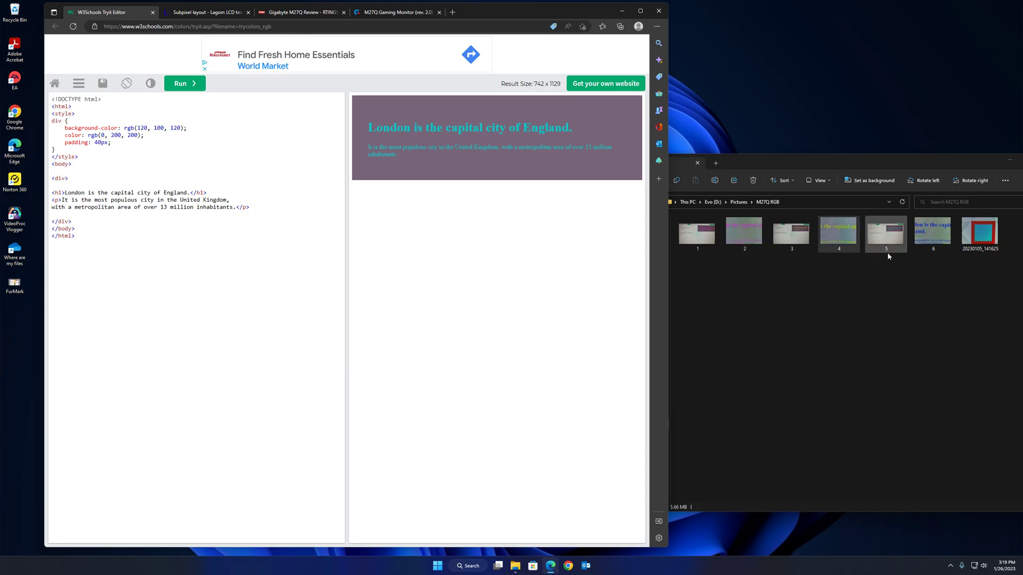
Open photo 6.jpg of the cyan text in Photos and magnify it to 259%.
double_click(933, 232)
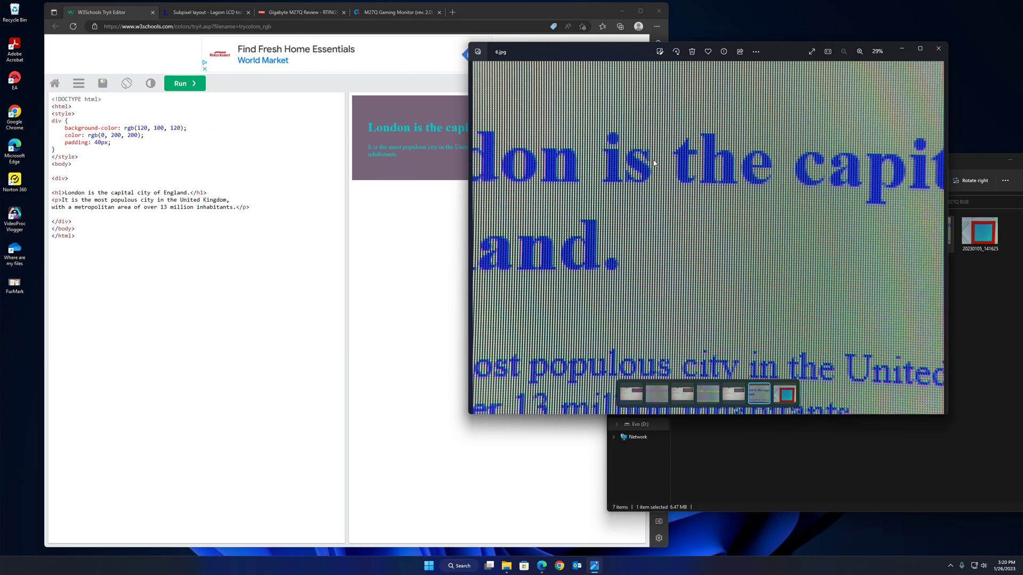
scroll(708, 228, up, 5)
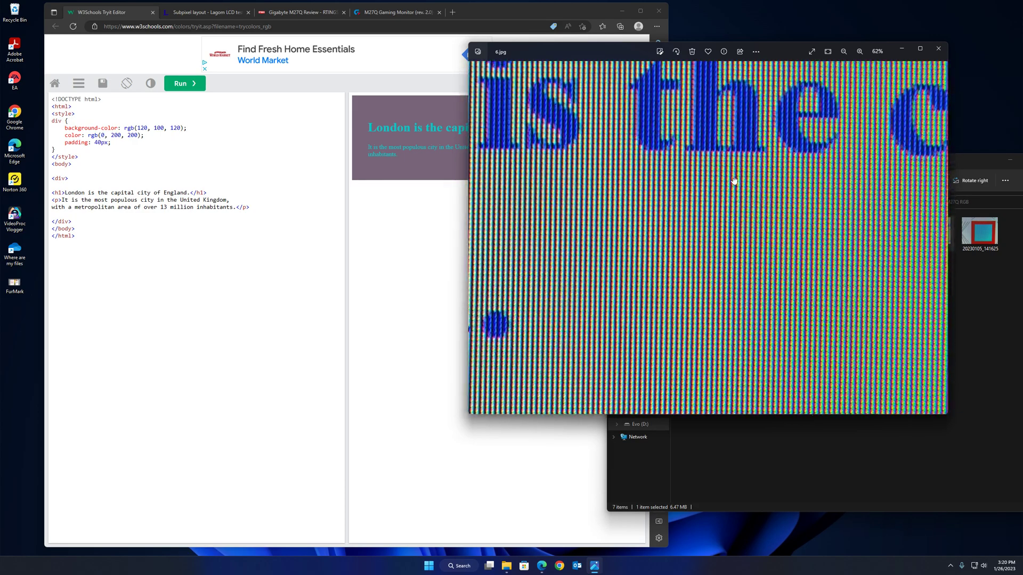
scroll(734, 269, up, 2)
scroll(735, 269, up, 5)
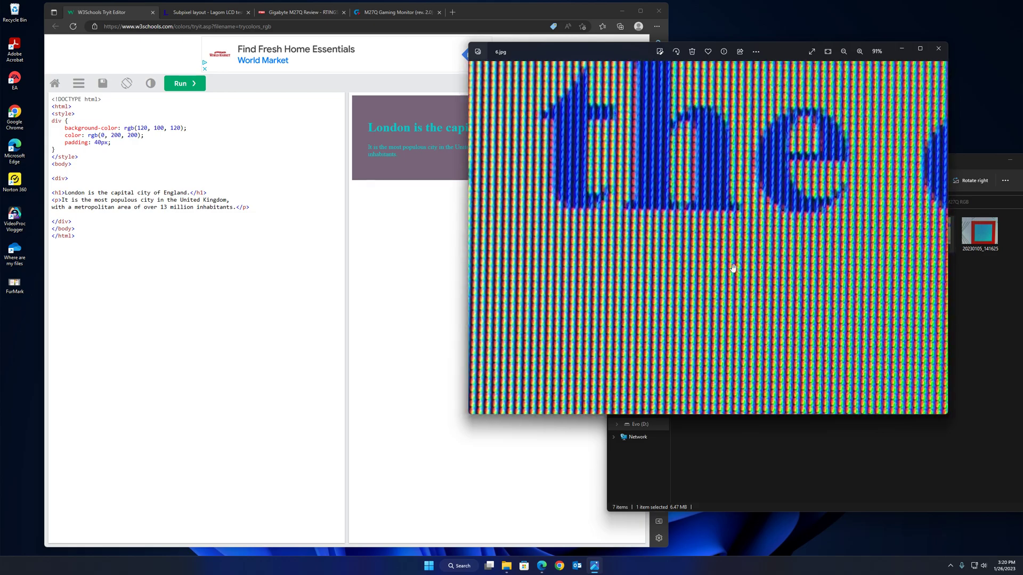
scroll(713, 258, up, 5)
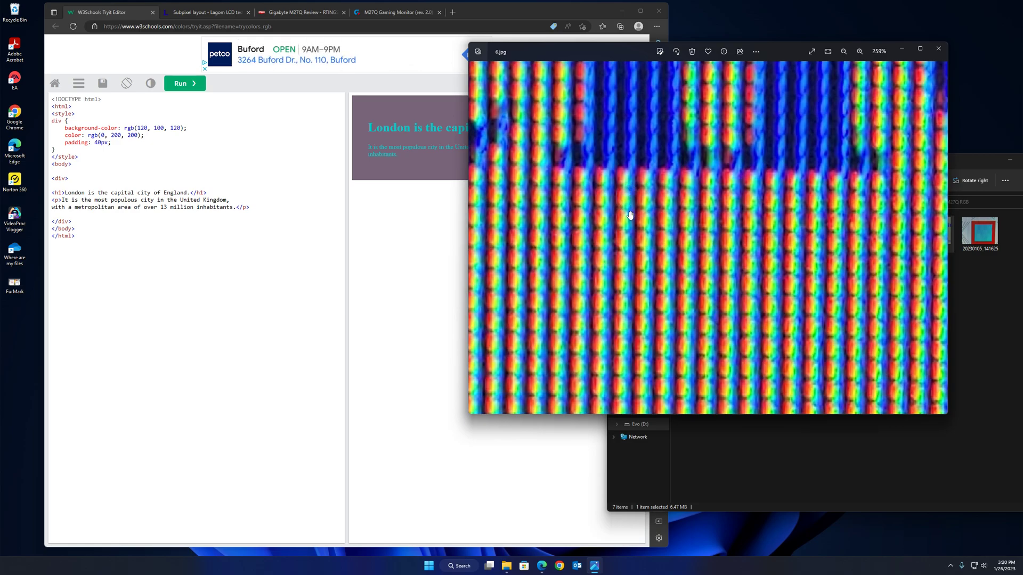
Pan the magnified photo along the letter edges to examine their subpixels.
drag(631, 218, 671, 294)
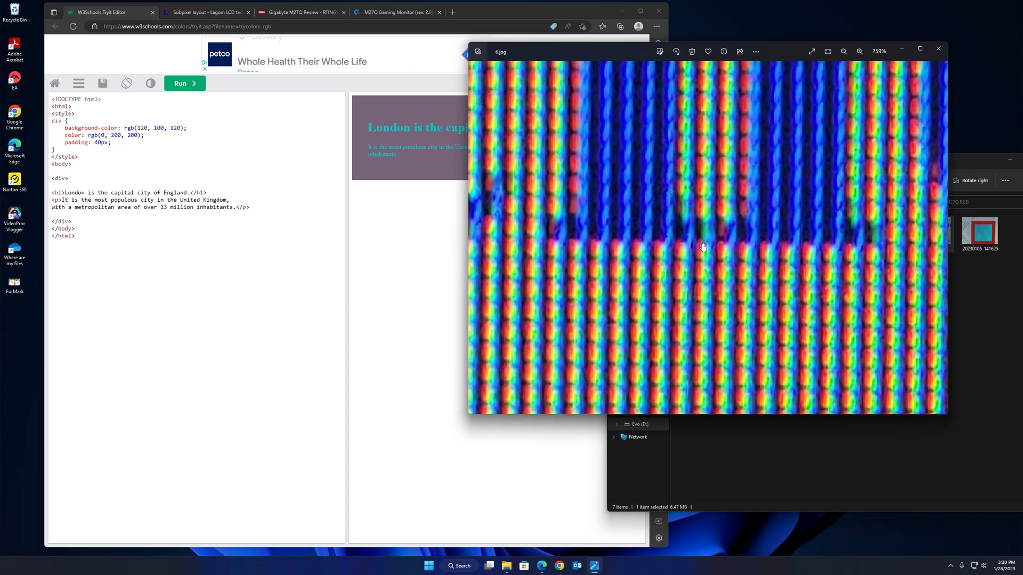
drag(698, 253, 677, 296)
scroll(677, 297, down, 3)
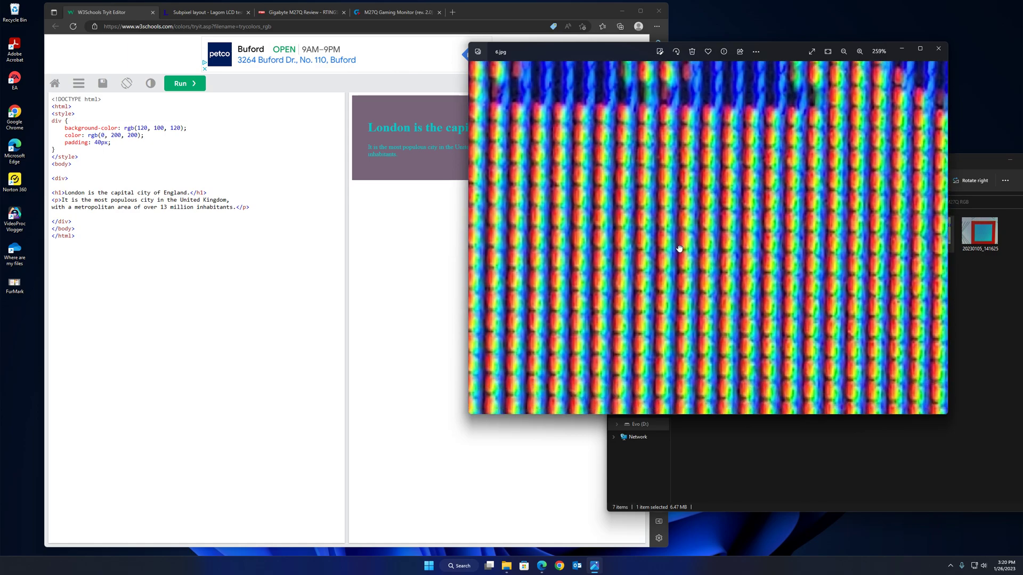
drag(644, 225, 659, 230)
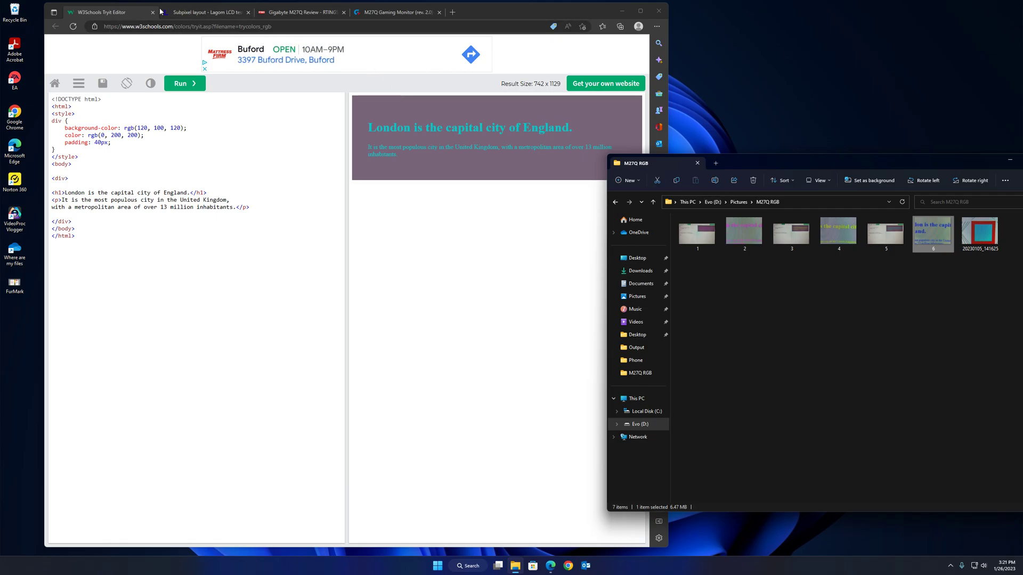
Show the Lagom Subpixel layout test page and open the square's close-up photo 20230105_141625.jpg.
click(197, 15)
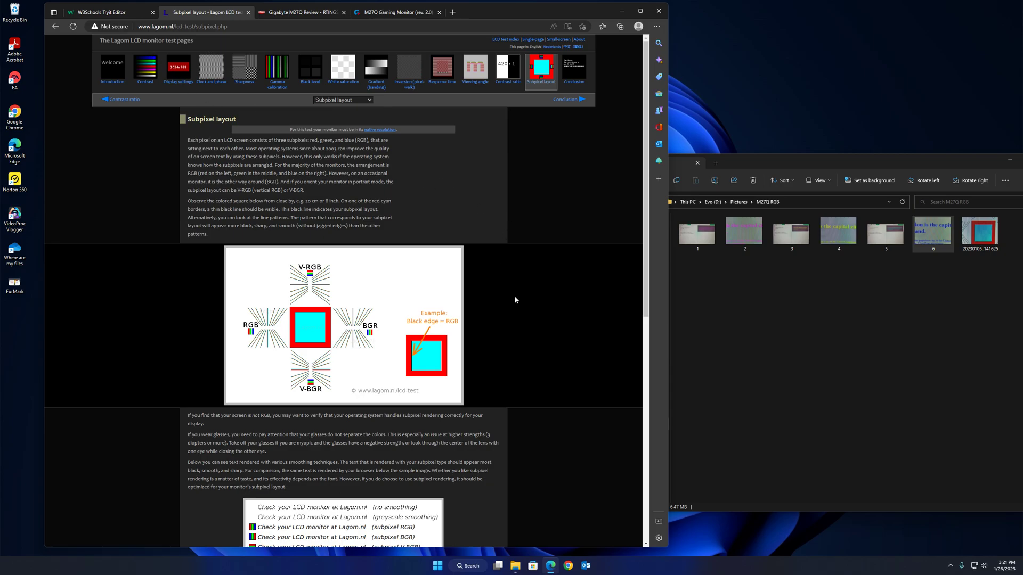
scroll(533, 309, down, 5)
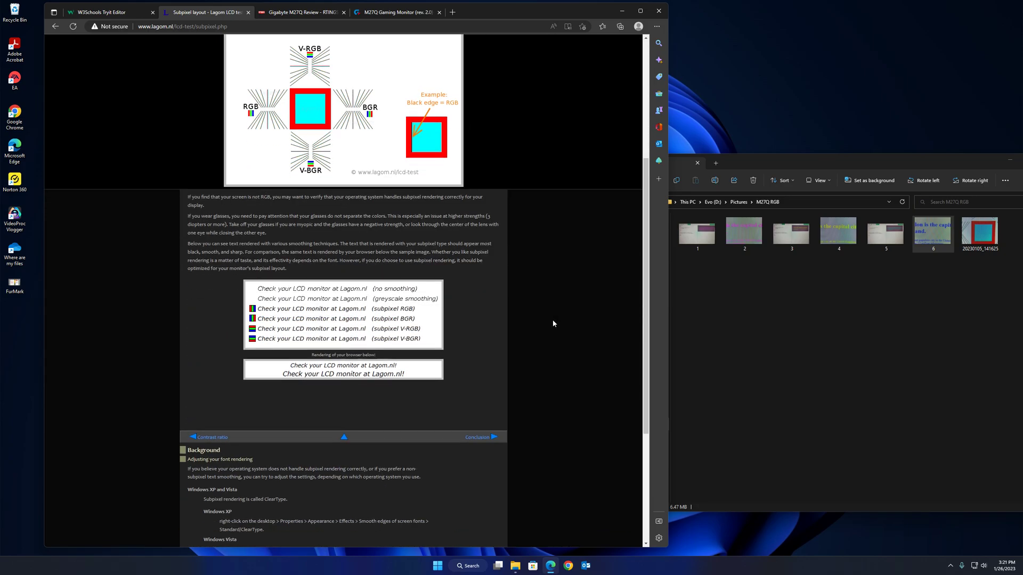
scroll(547, 323, up, 5)
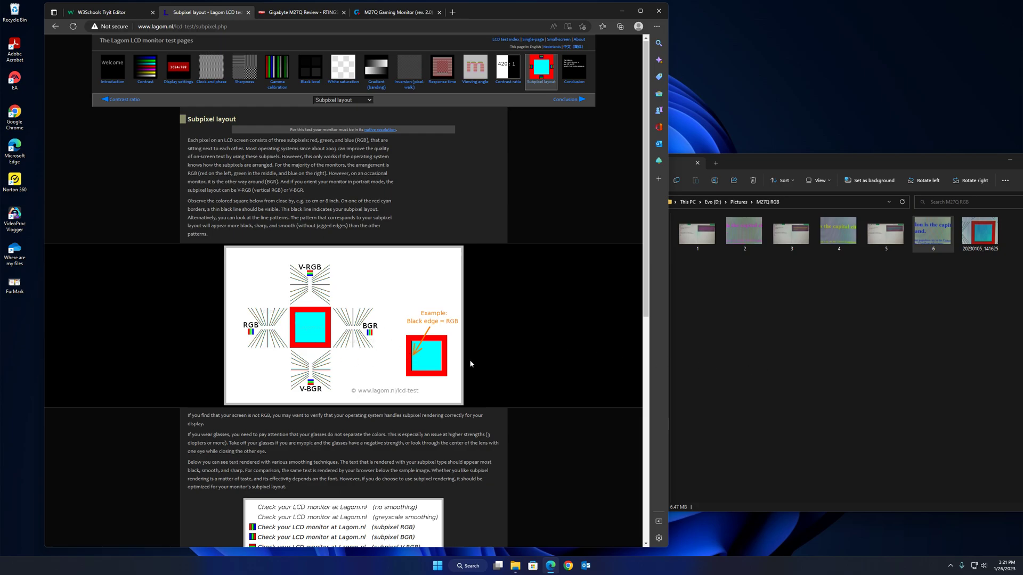
double_click(983, 239)
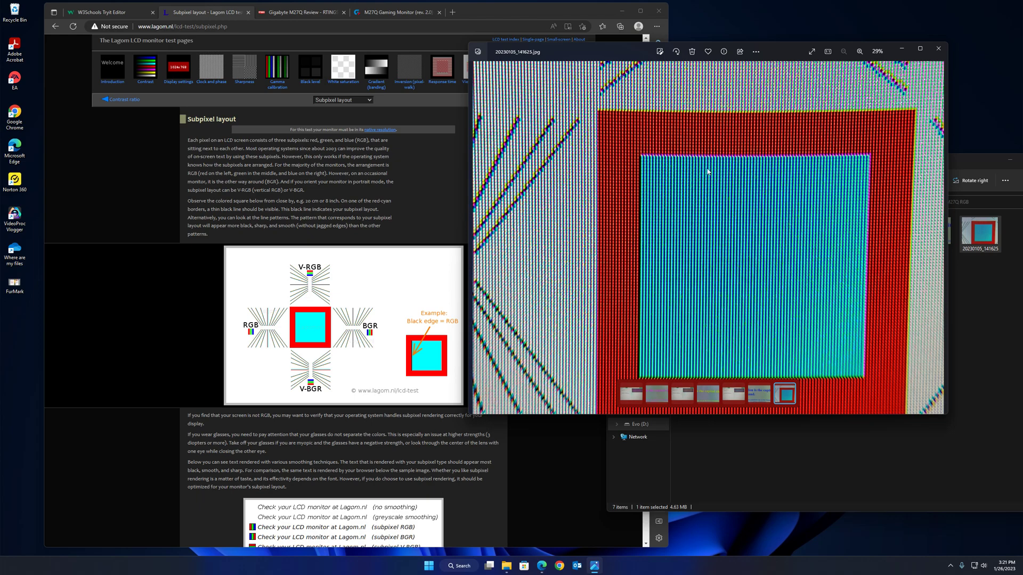
Close the 20230105_141625.jpg close-up photo in Photos.
click(938, 49)
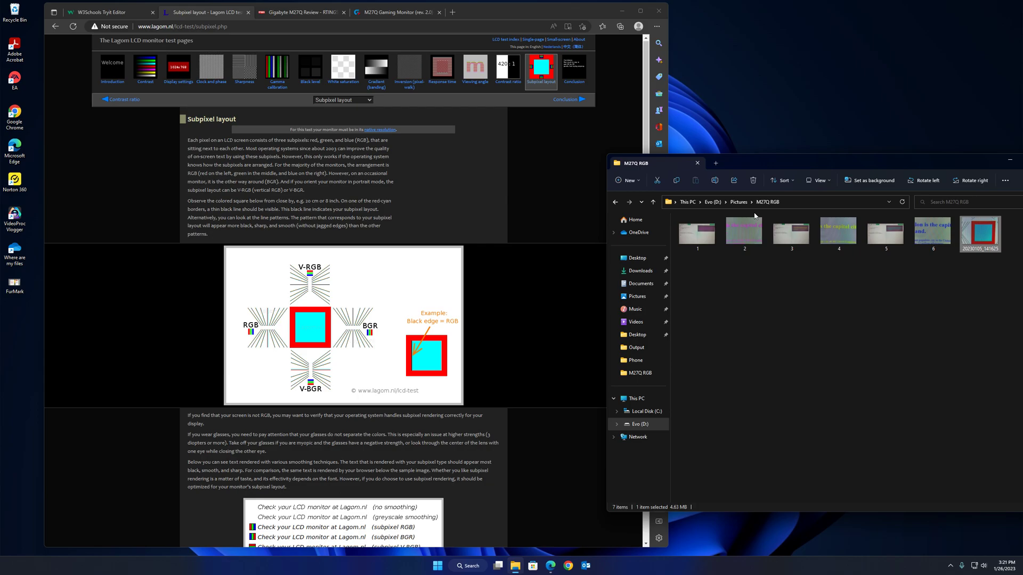
Launch Adjust ClearType text from search, keep ClearType on, and pass the resolution check.
click(474, 567)
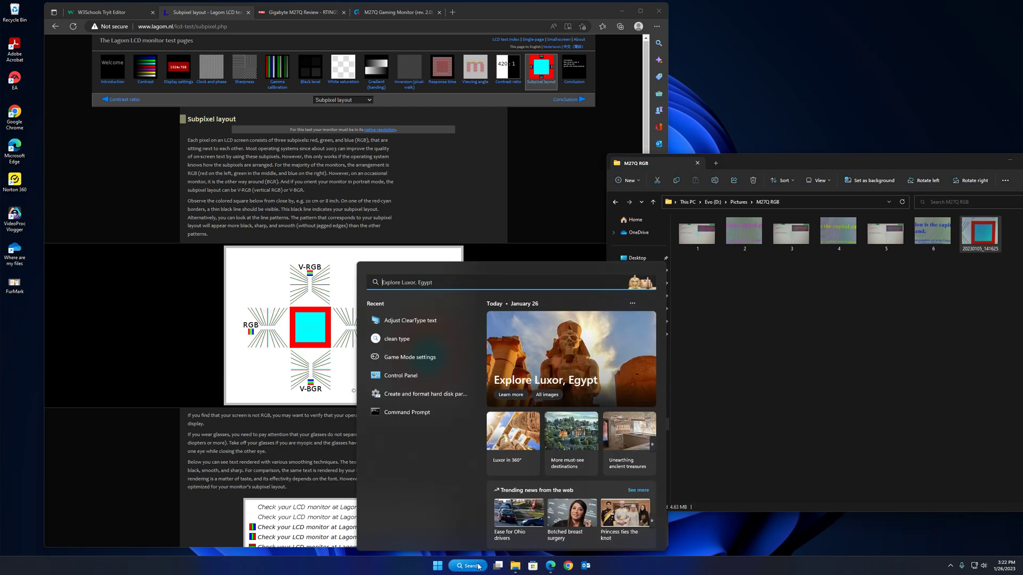
click(411, 320)
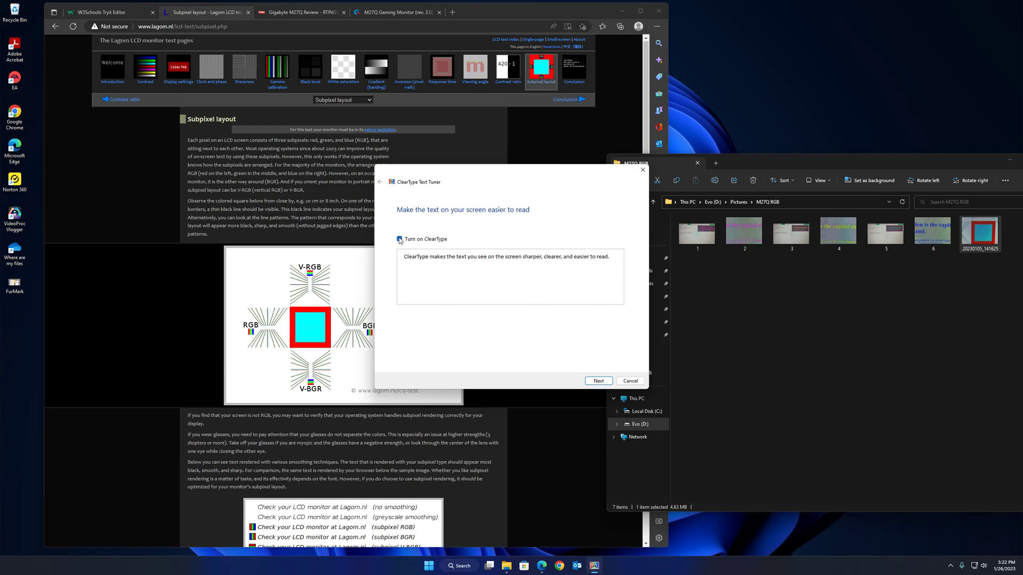
click(599, 380)
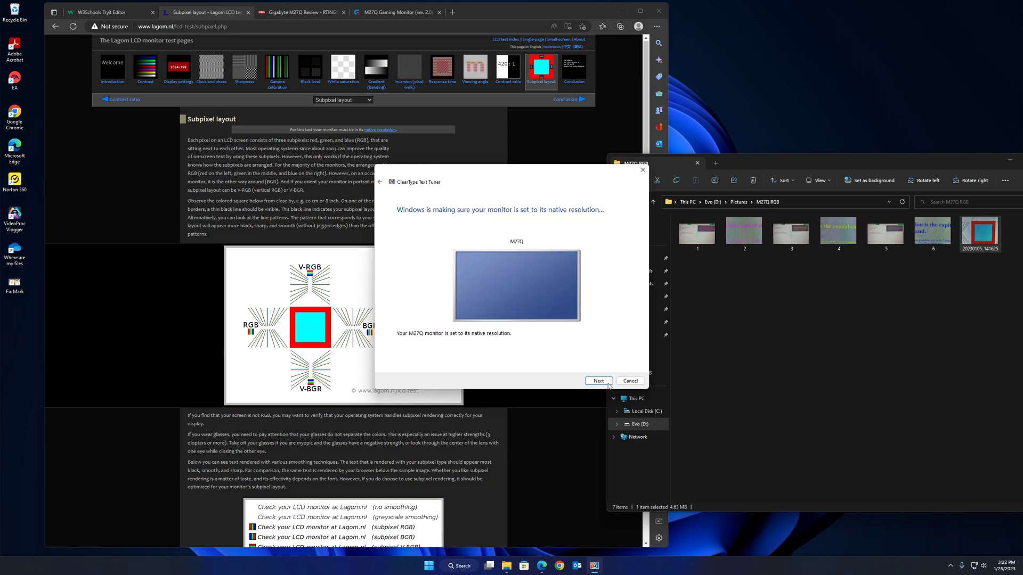
click(607, 384)
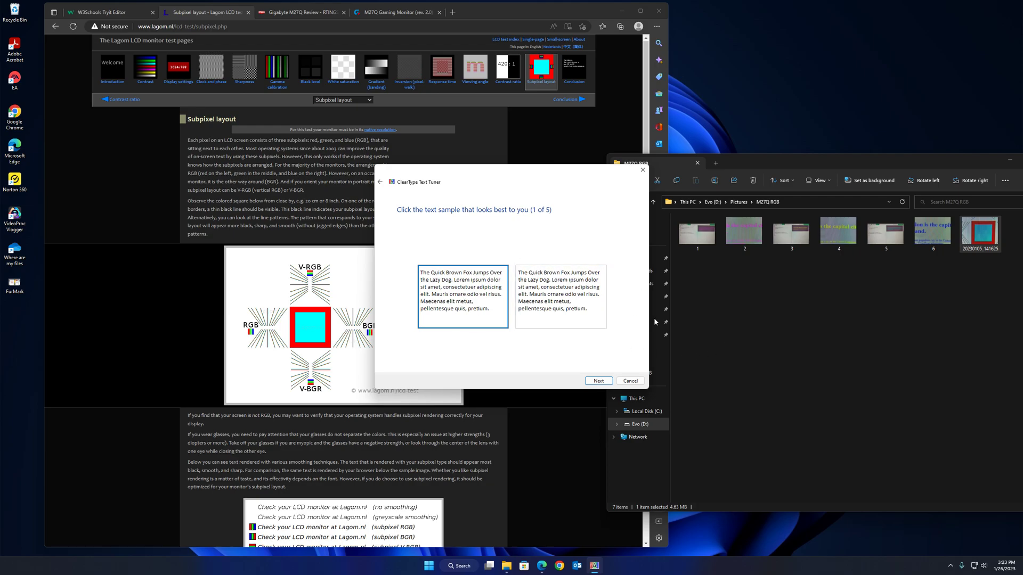
Cancel the ClearType tuner and scroll the Lagom subpixel layout page down and back up.
click(631, 381)
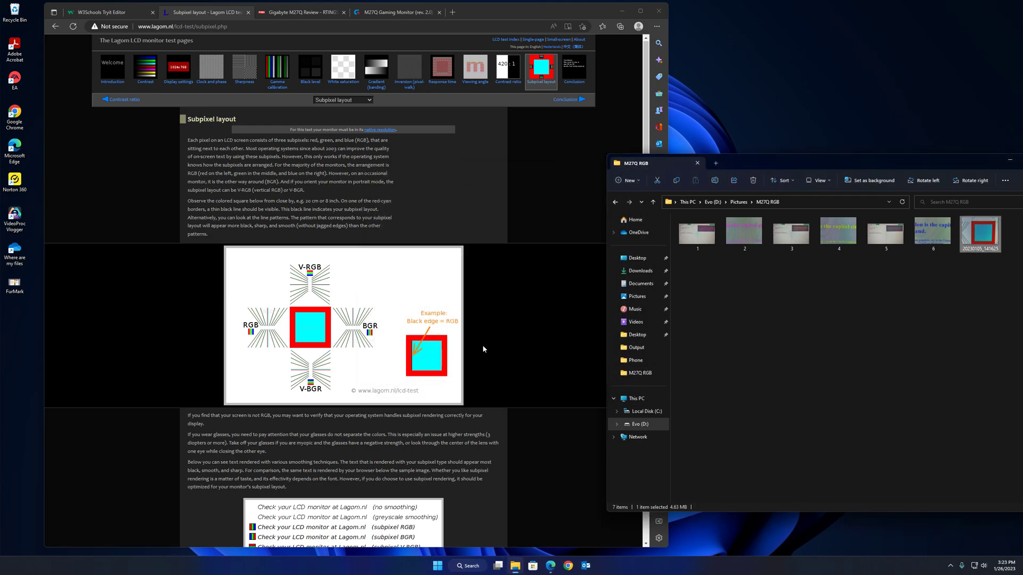
scroll(481, 343, down, 5)
scroll(420, 269, up, 3)
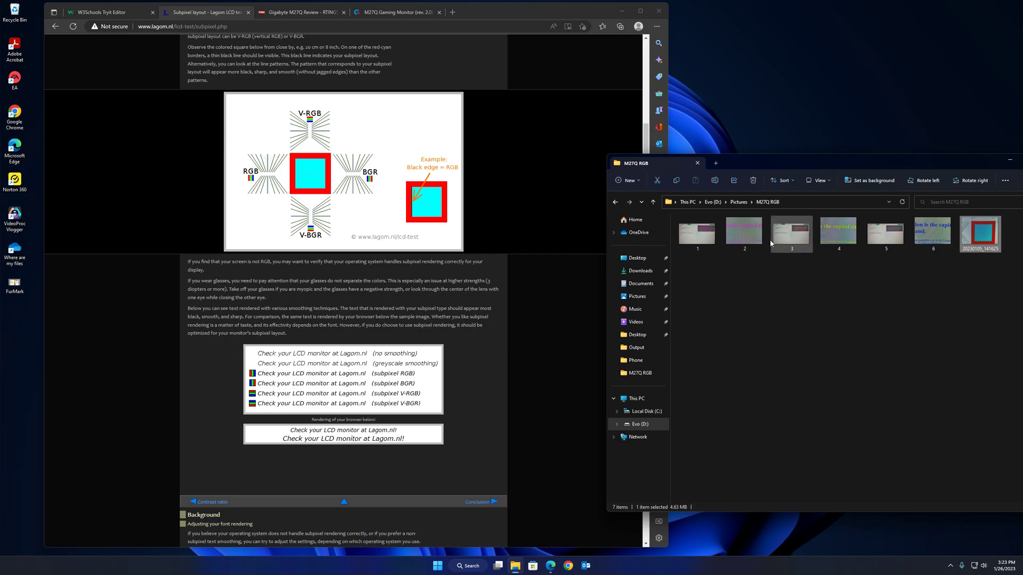
Open photo 2.jpg, zoom to 672% and back to 29%, then show the Gigabyte M27Q spec page.
double_click(731, 233)
scroll(701, 257, up, 10)
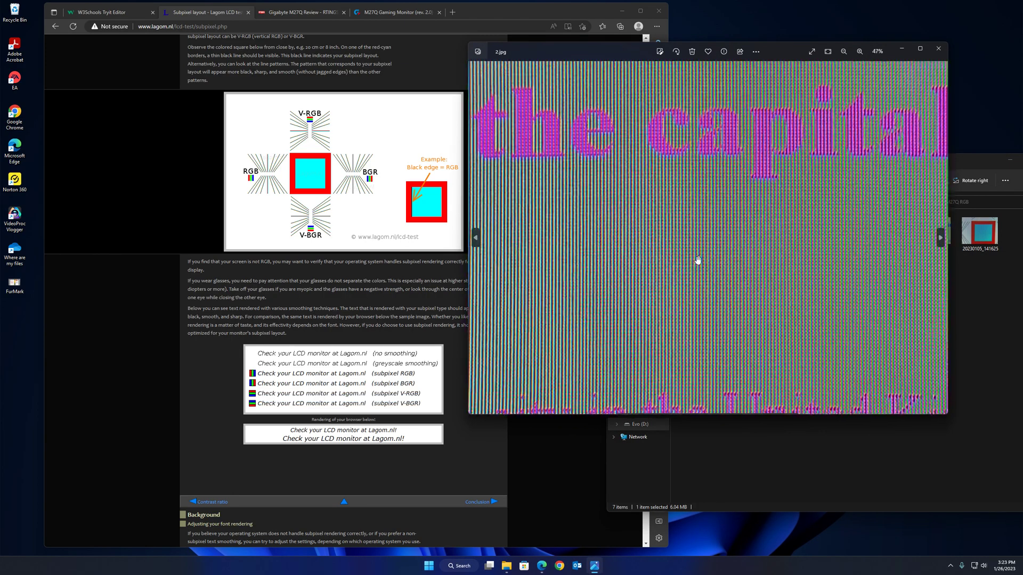
scroll(678, 252, up, 8)
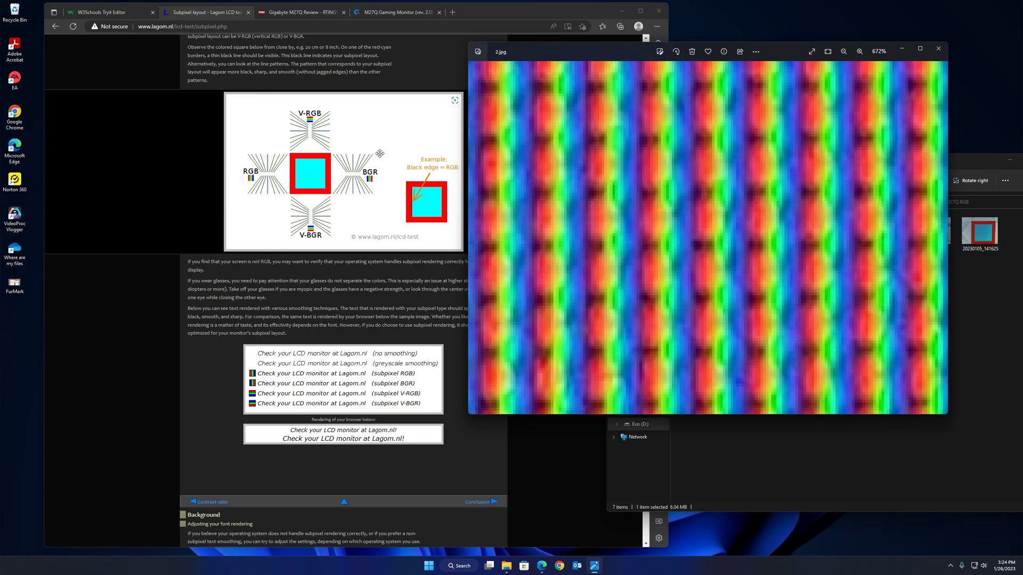
scroll(764, 213, down, 10)
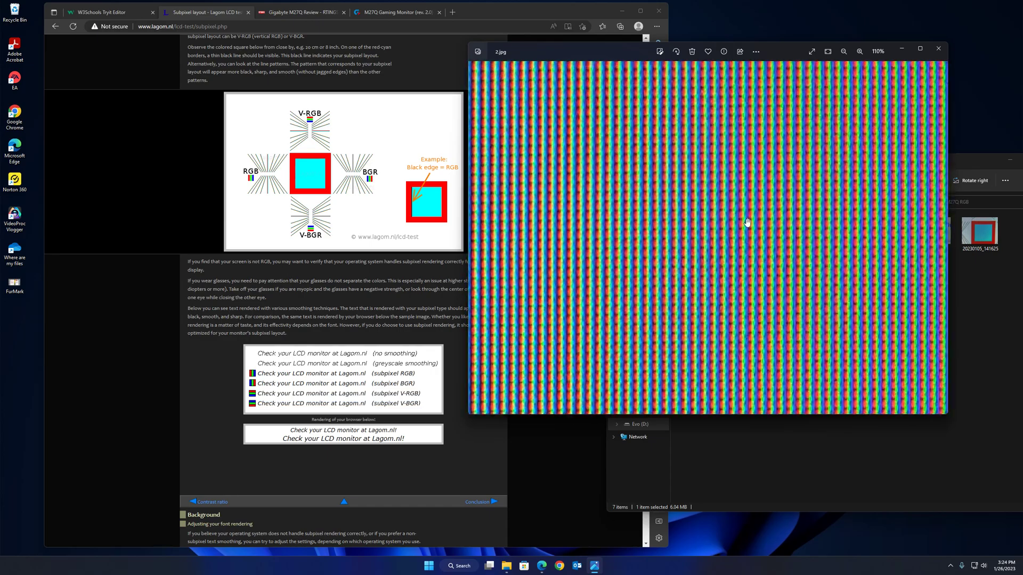
scroll(747, 222, down, 6)
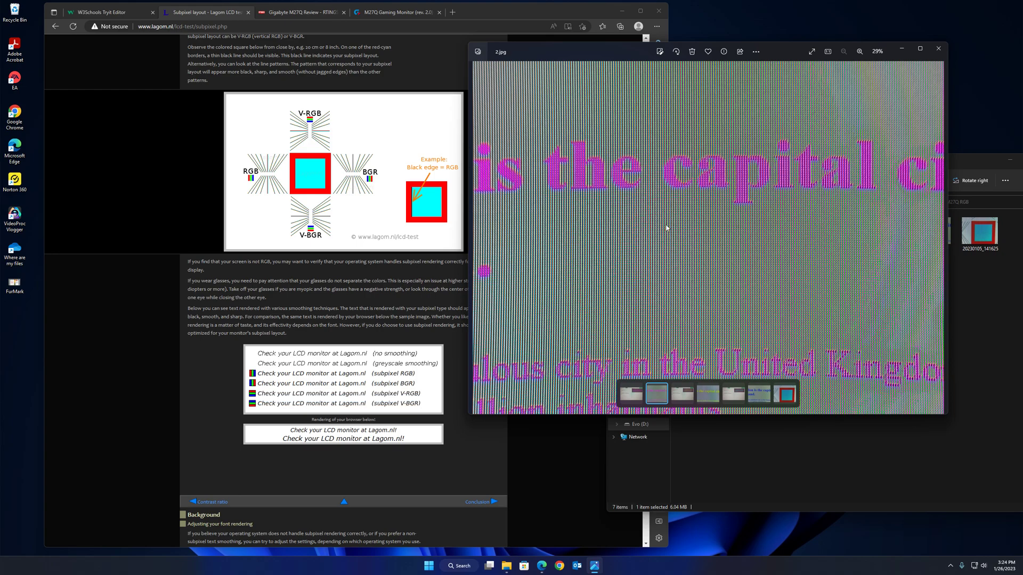
click(410, 11)
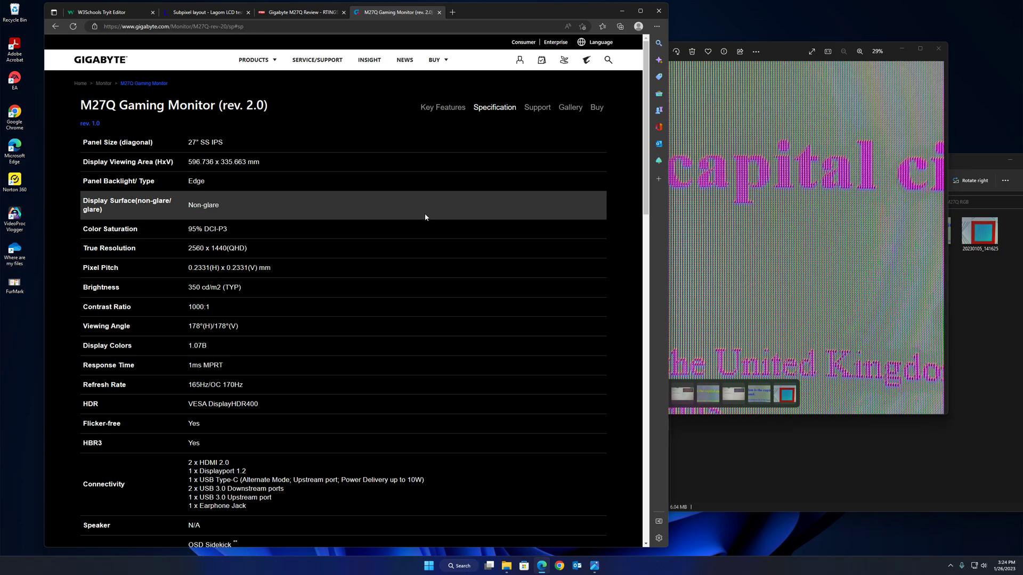
click(96, 65)
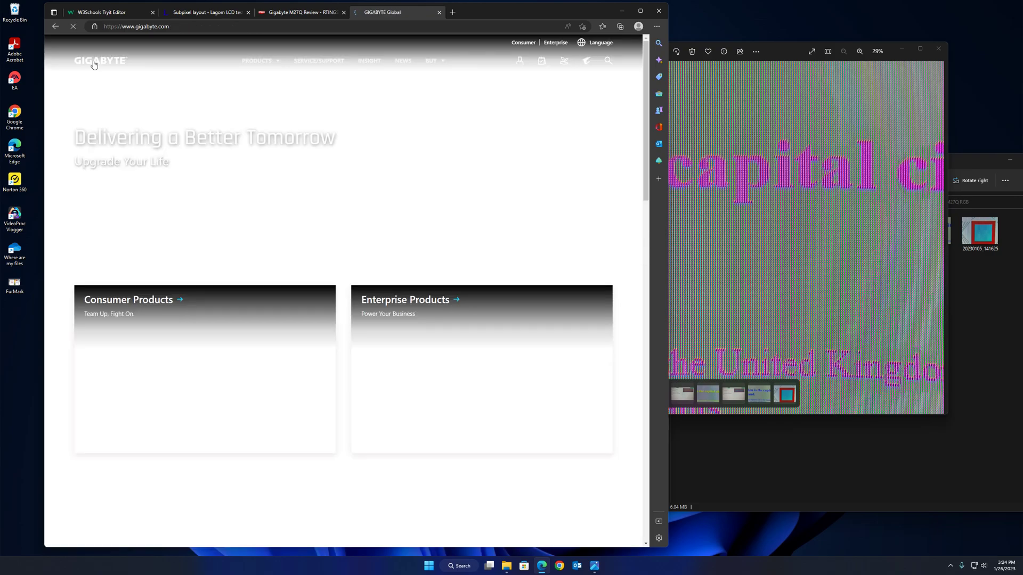
key(alt+Left)
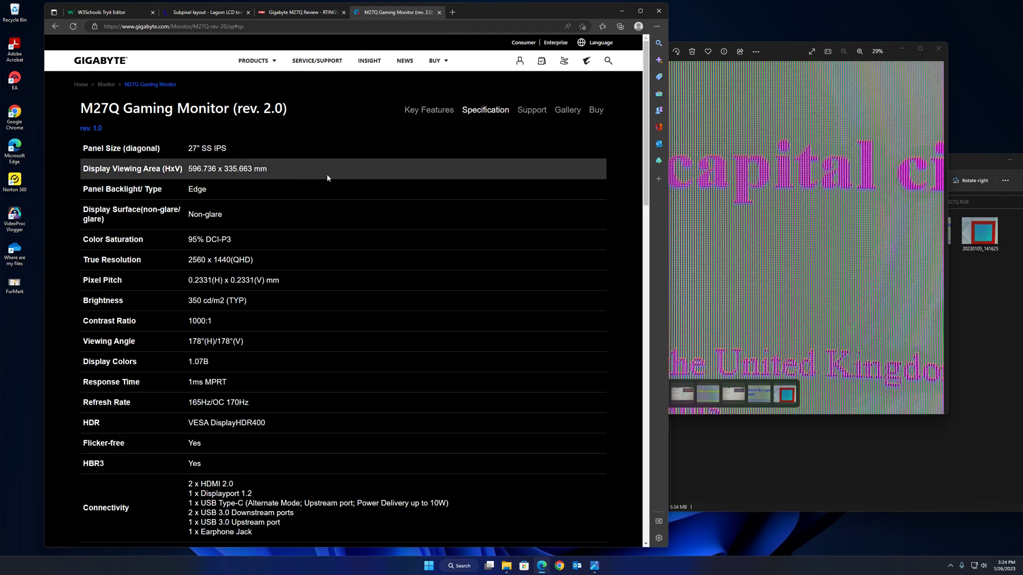
click(434, 111)
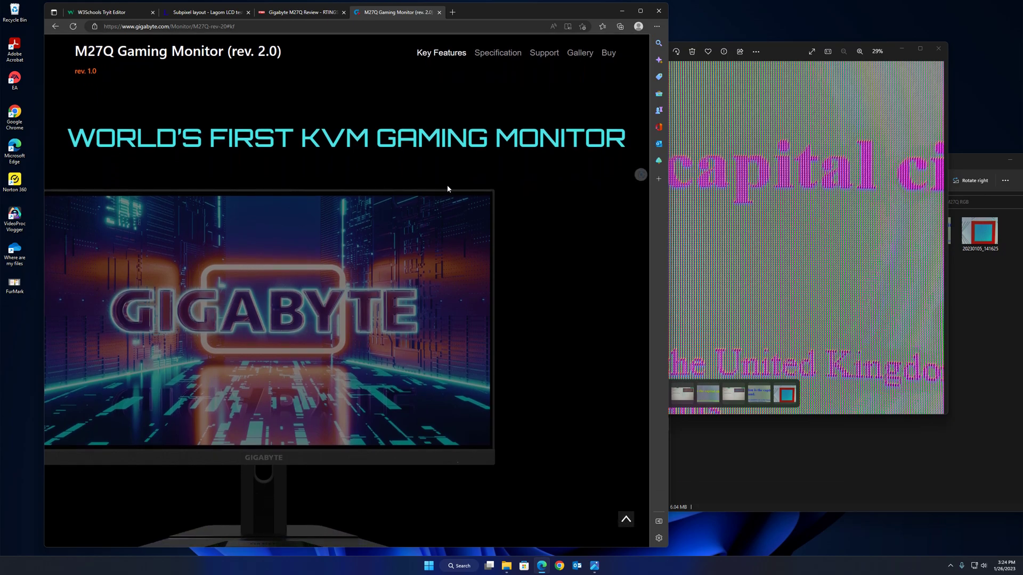
scroll(433, 184, up, 1)
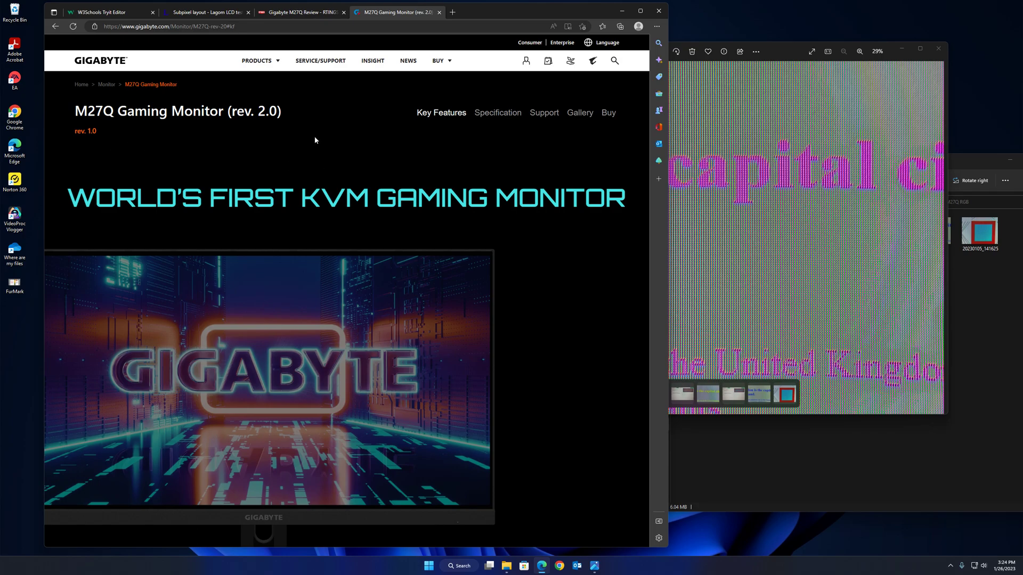
click(81, 133)
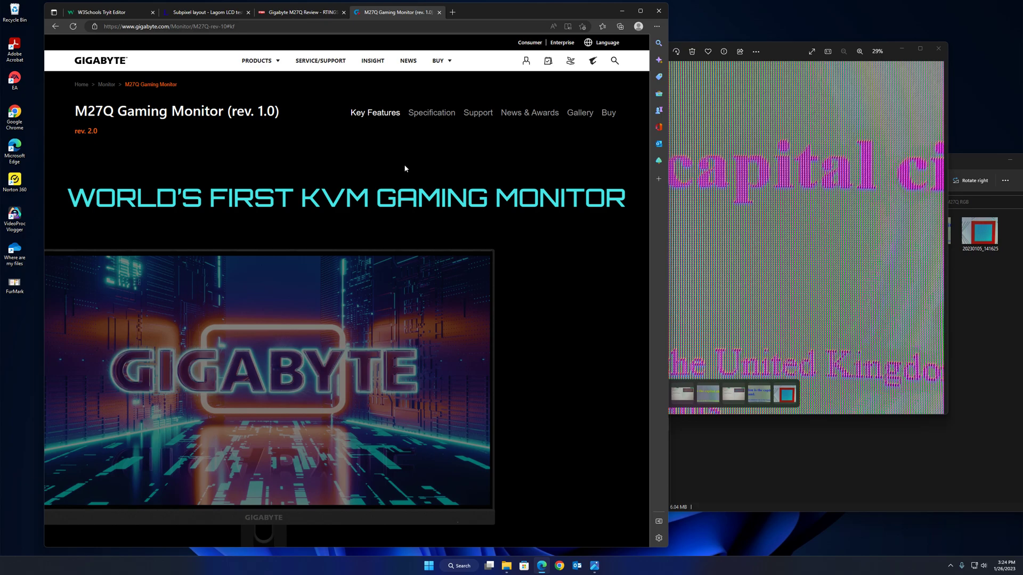
click(290, 12)
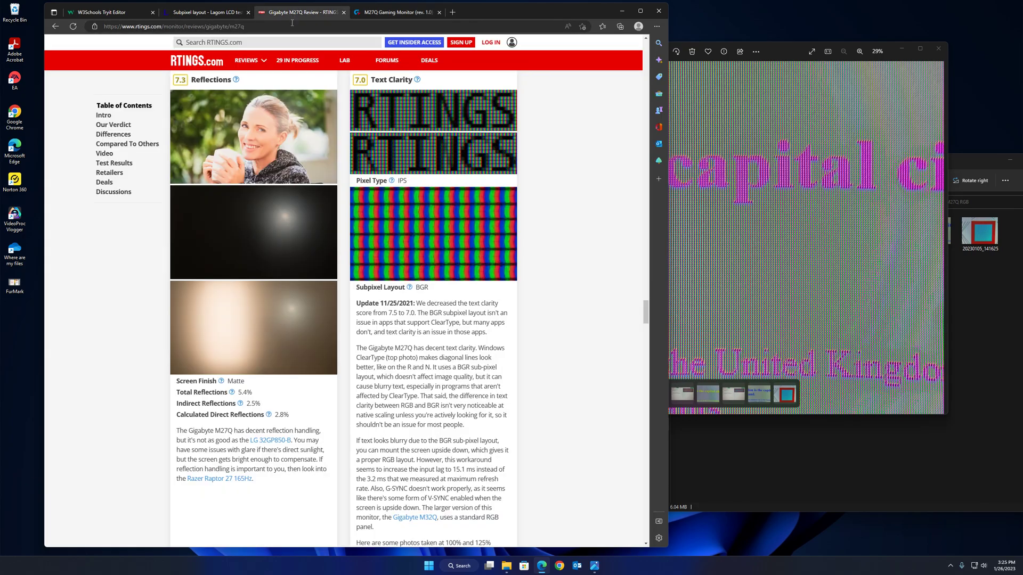
scroll(398, 176, up, 4)
scroll(399, 176, down, 2)
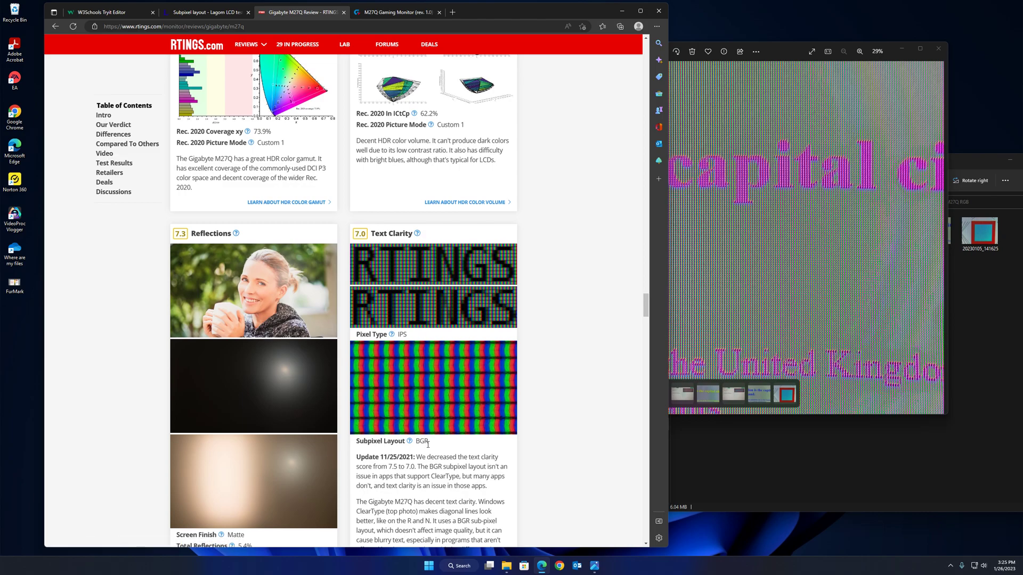
mouse_move(514, 352)
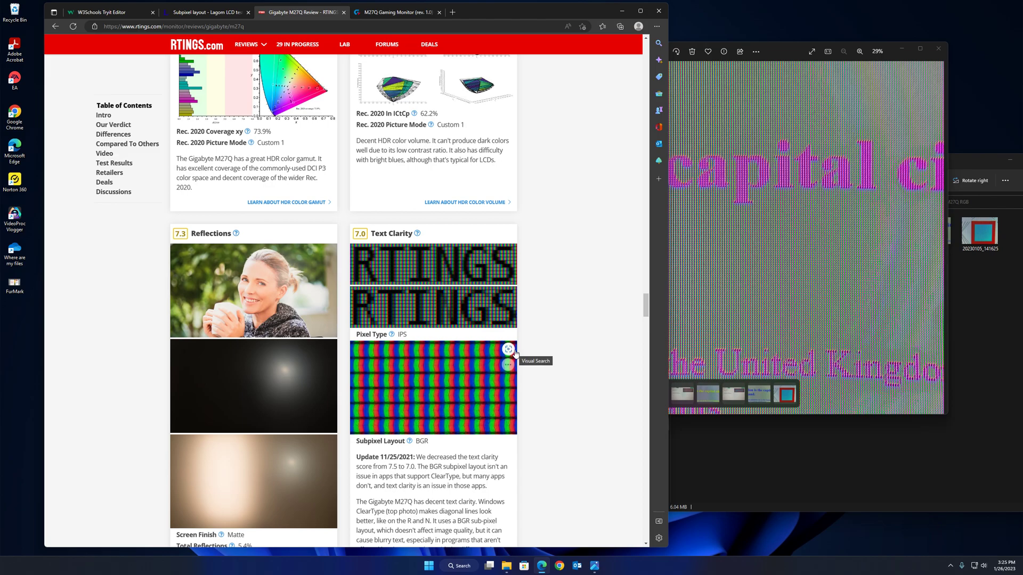
click(384, 16)
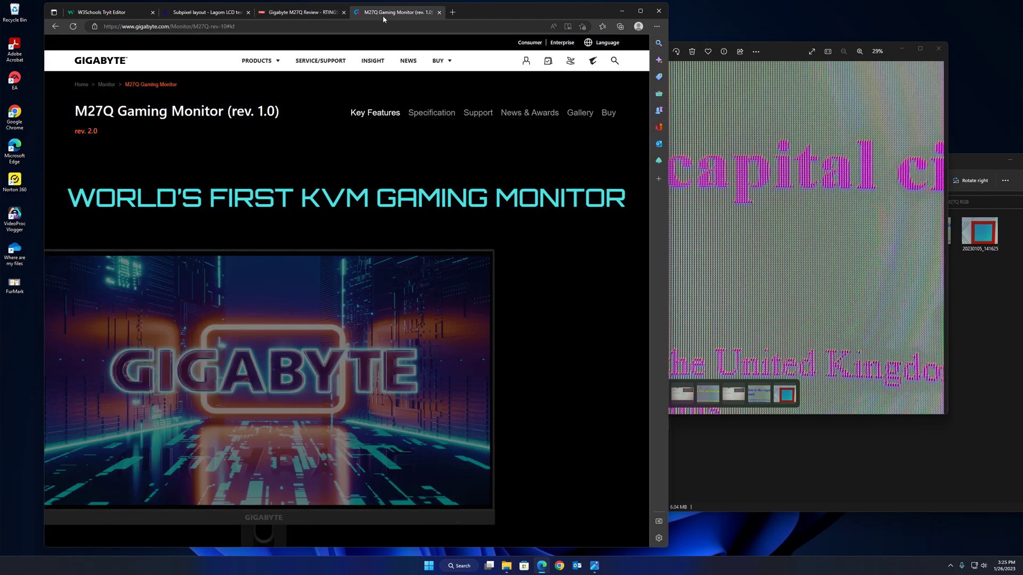
click(85, 132)
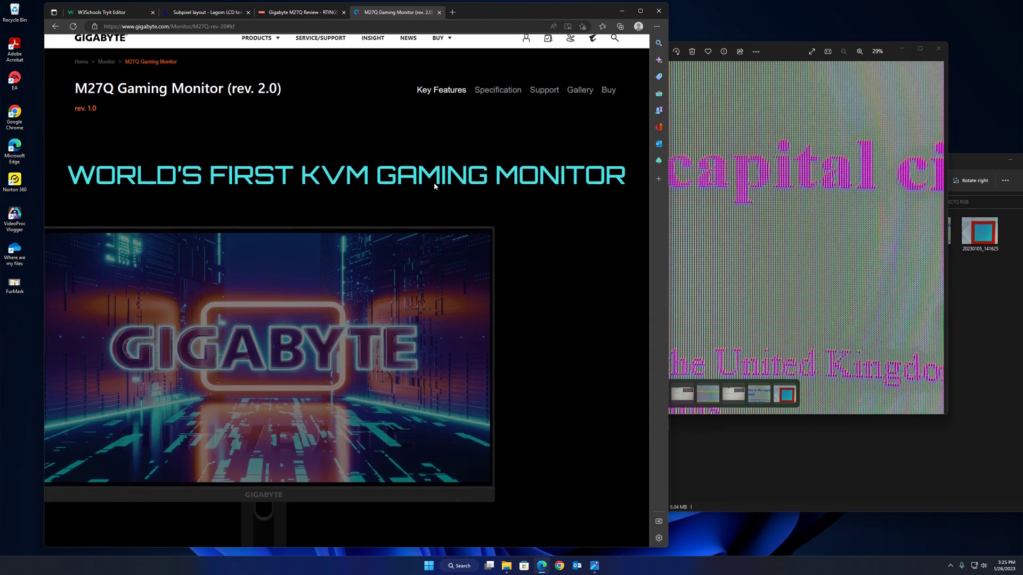
click(504, 90)
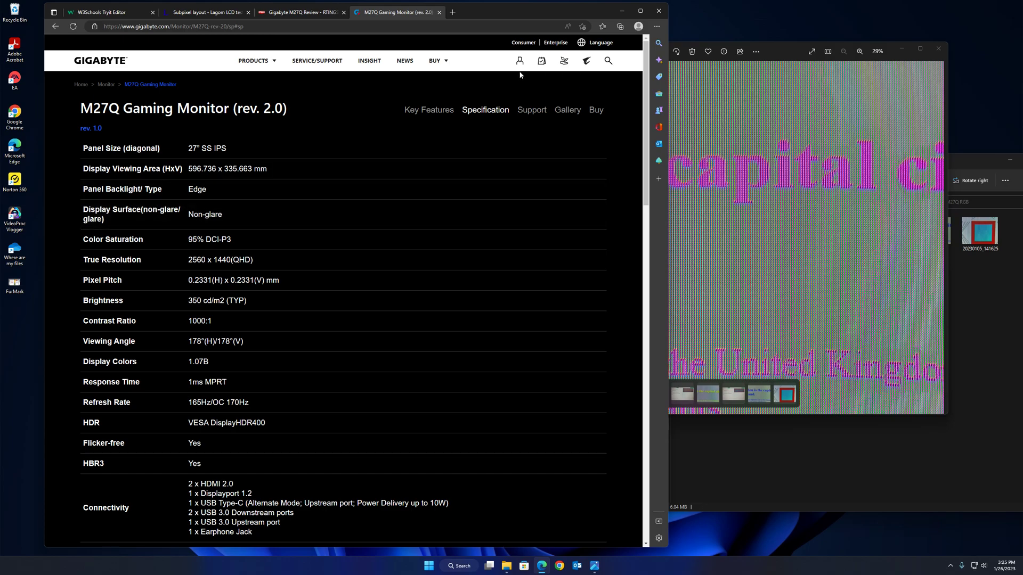
Bring Photos with 2.jpg forward and zoom to 259% on its RGB subpixel stripes.
click(775, 62)
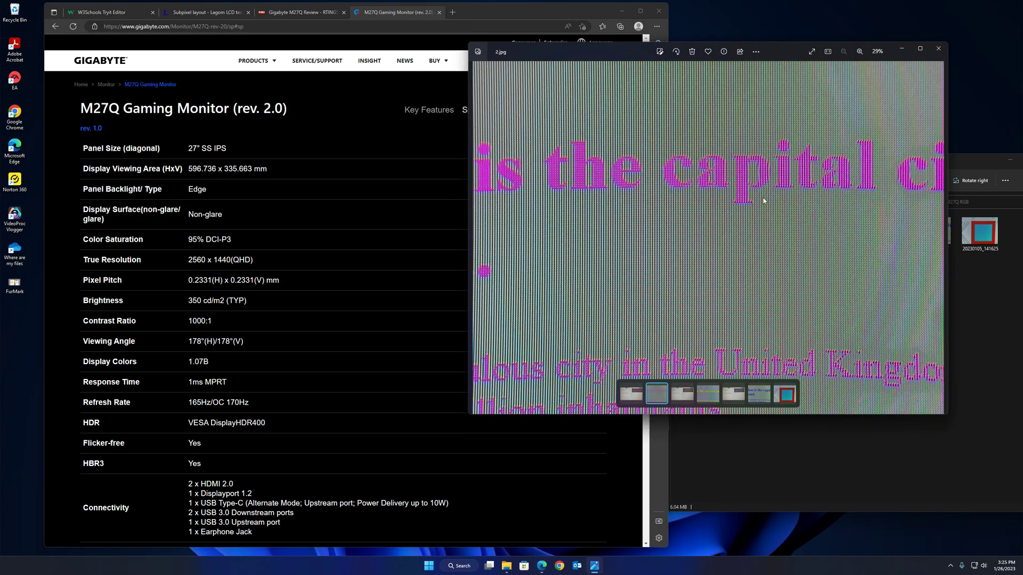
scroll(749, 207, up, 5)
scroll(755, 242, up, 2)
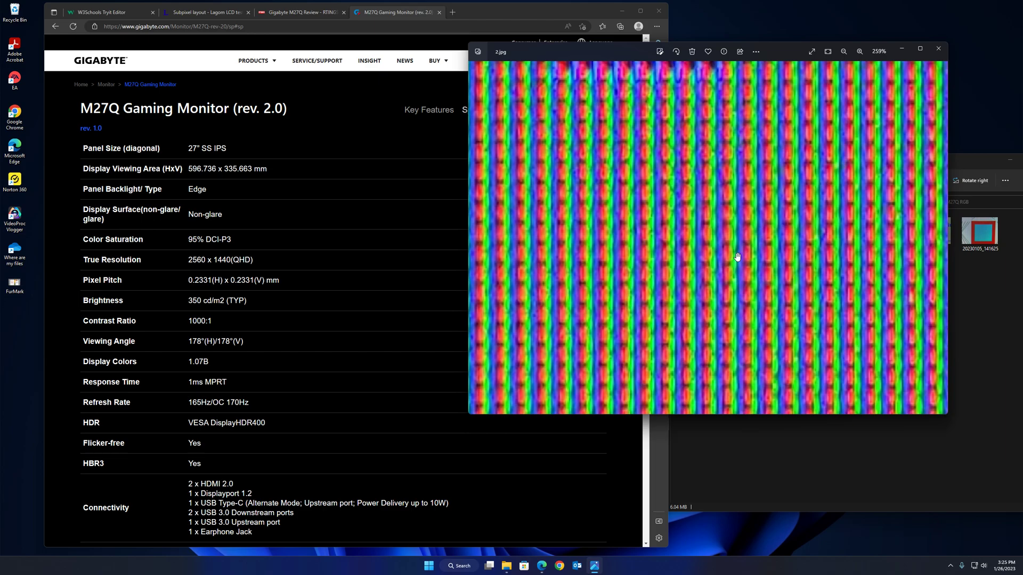
Bring Edge forward and switch to the W3Schools Tryit Editor tab with the cyan London text.
click(542, 565)
click(207, 11)
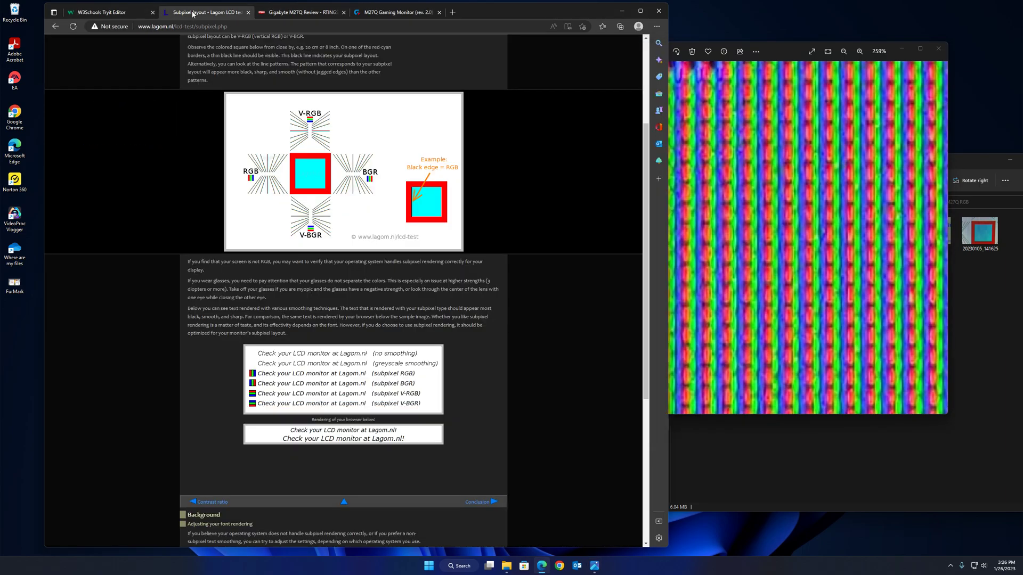
click(106, 12)
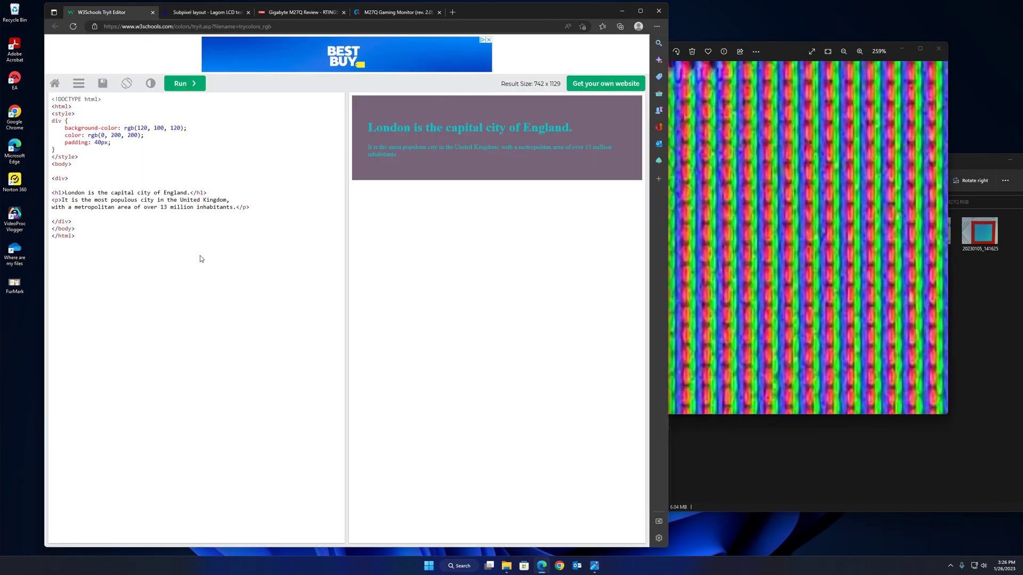